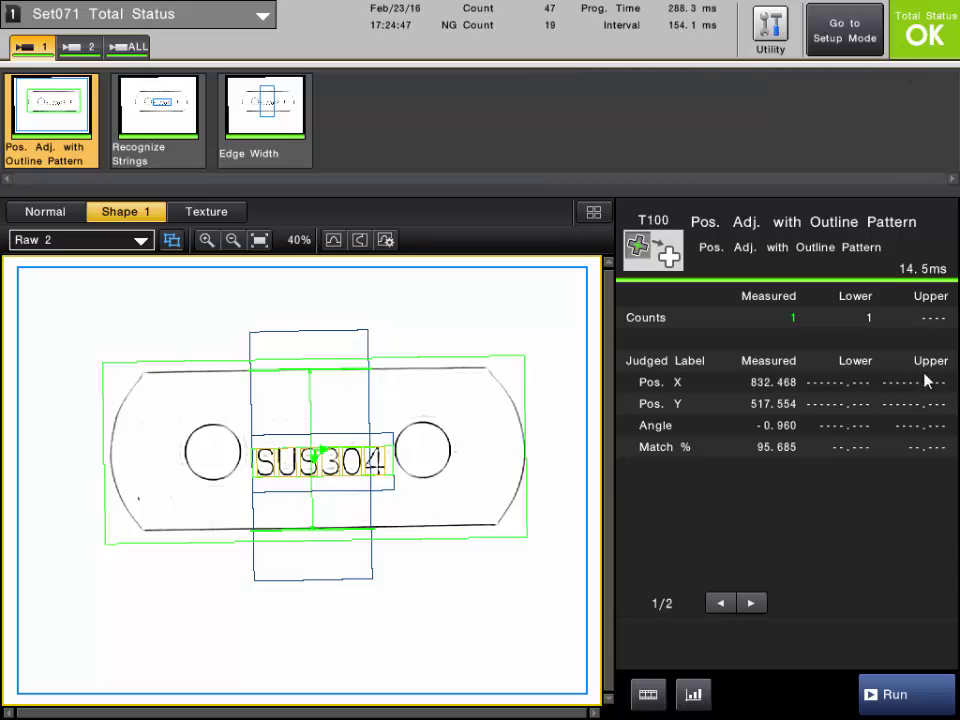
# Step: Run an inspection and view the tool results for all cameras together and for camera 1
pyautogui.click(906, 700)
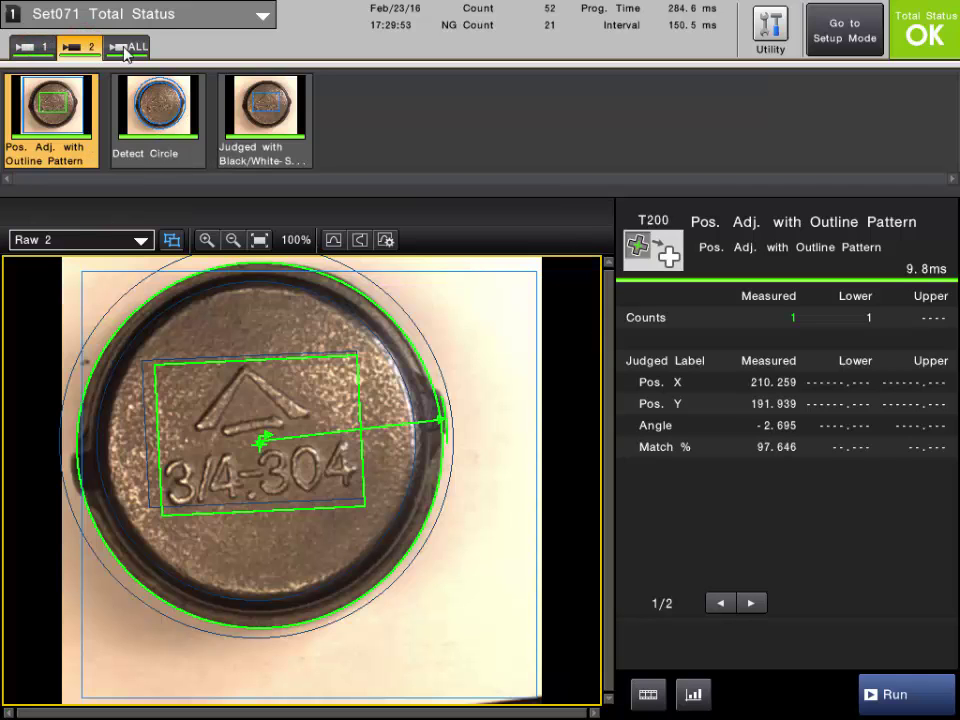
pyautogui.click(125, 48)
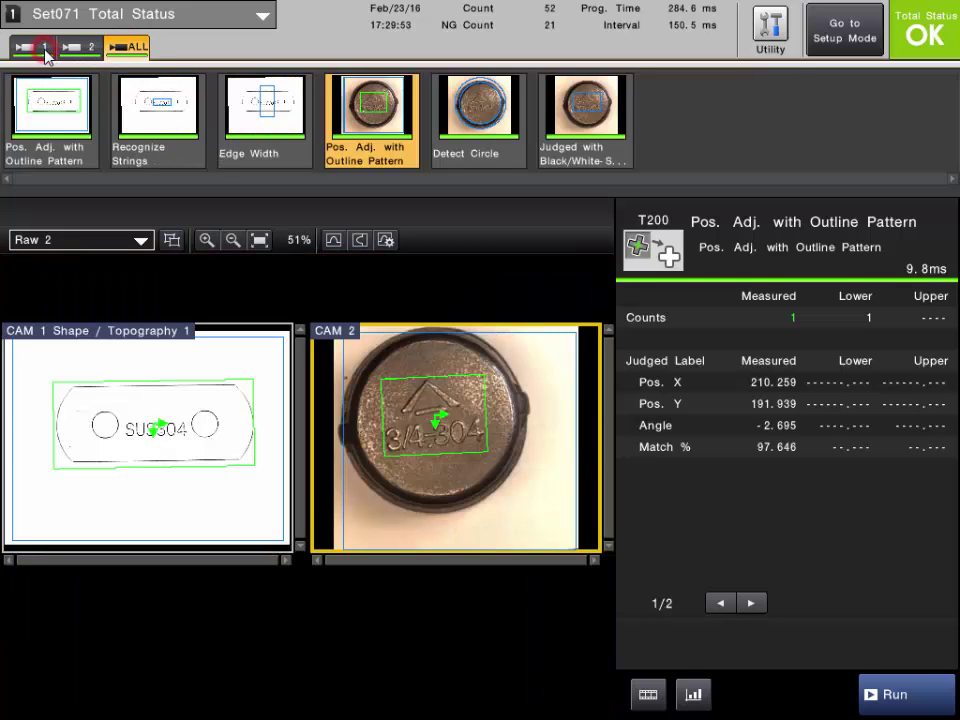
pyautogui.click(40, 48)
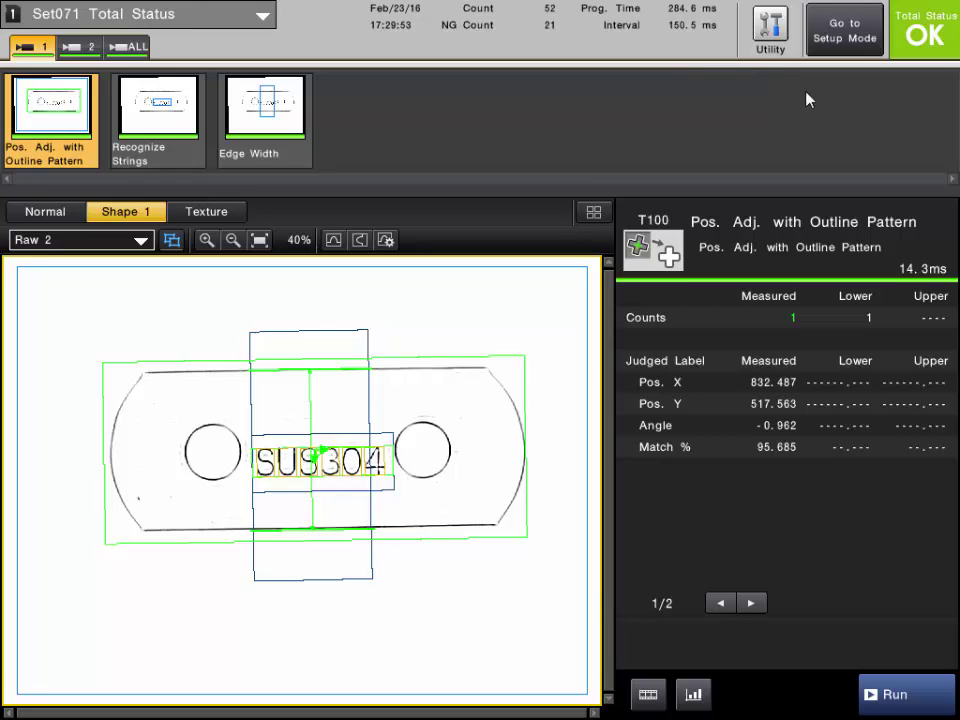
# Step: In setup mode, open the output judgment settings and review which camera 1 and camera 2 tools are included in the CAM Judgment
pyautogui.click(845, 52)
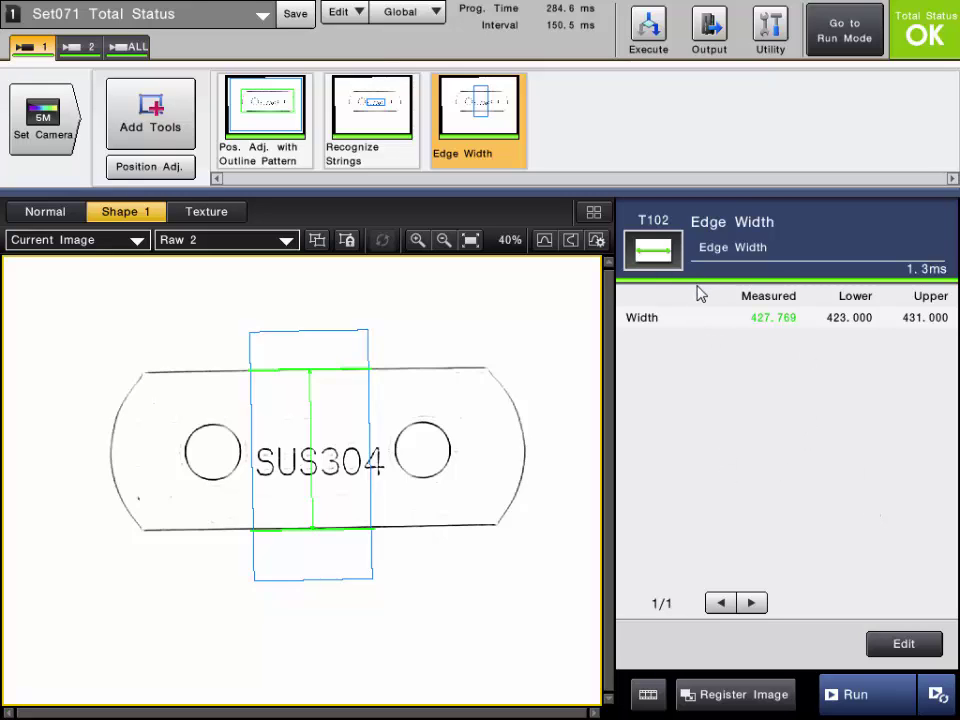
pyautogui.click(711, 32)
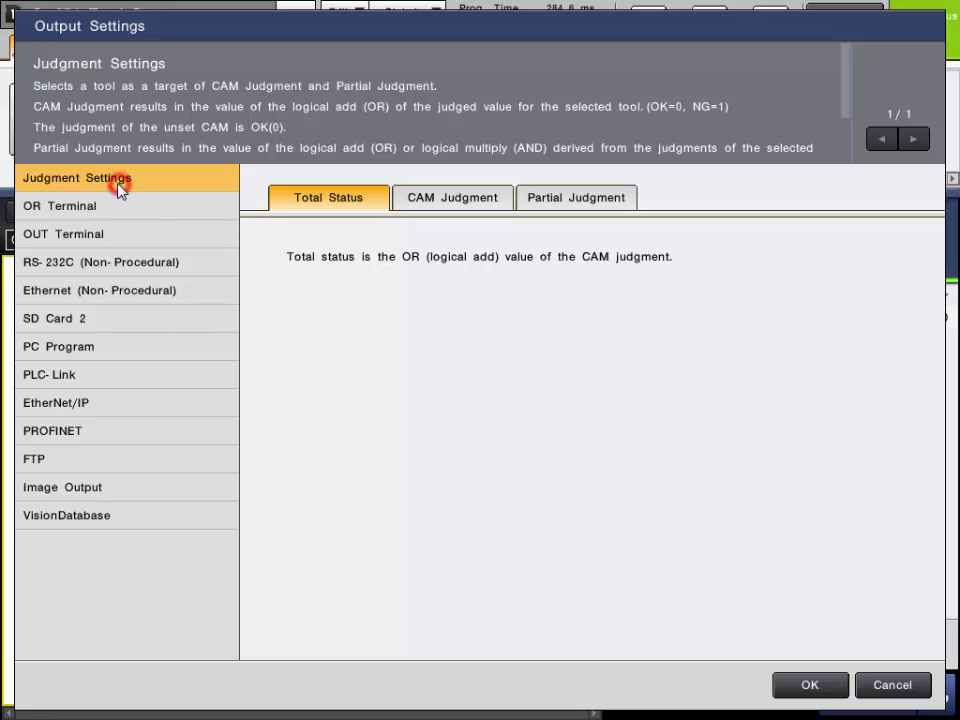
pyautogui.click(317, 207)
pyautogui.click(462, 208)
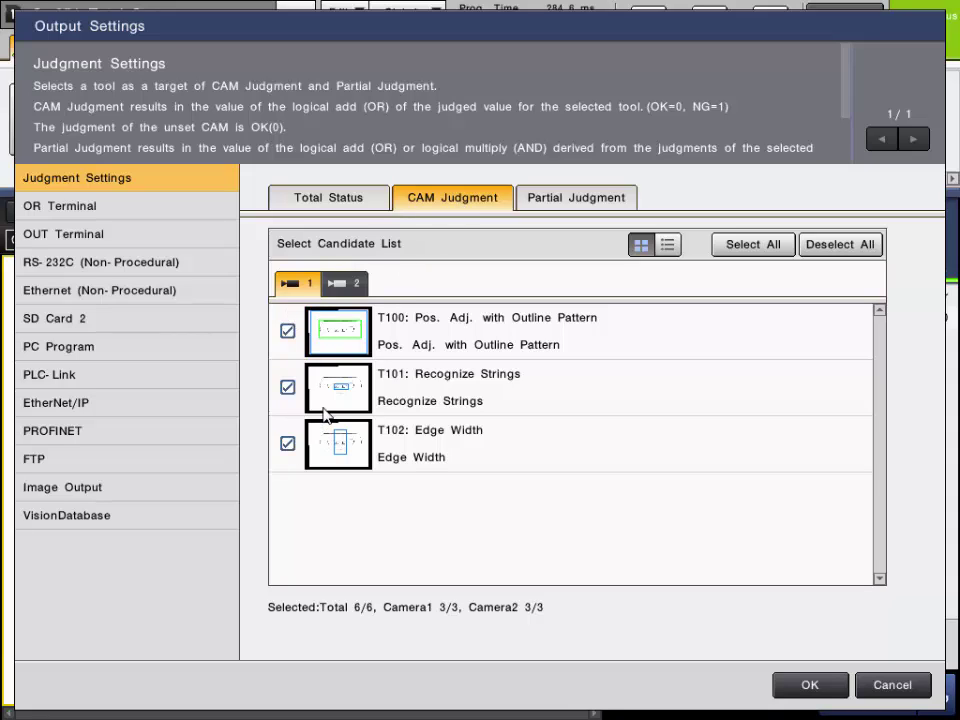
pyautogui.click(338, 288)
pyautogui.click(295, 285)
pyautogui.click(340, 285)
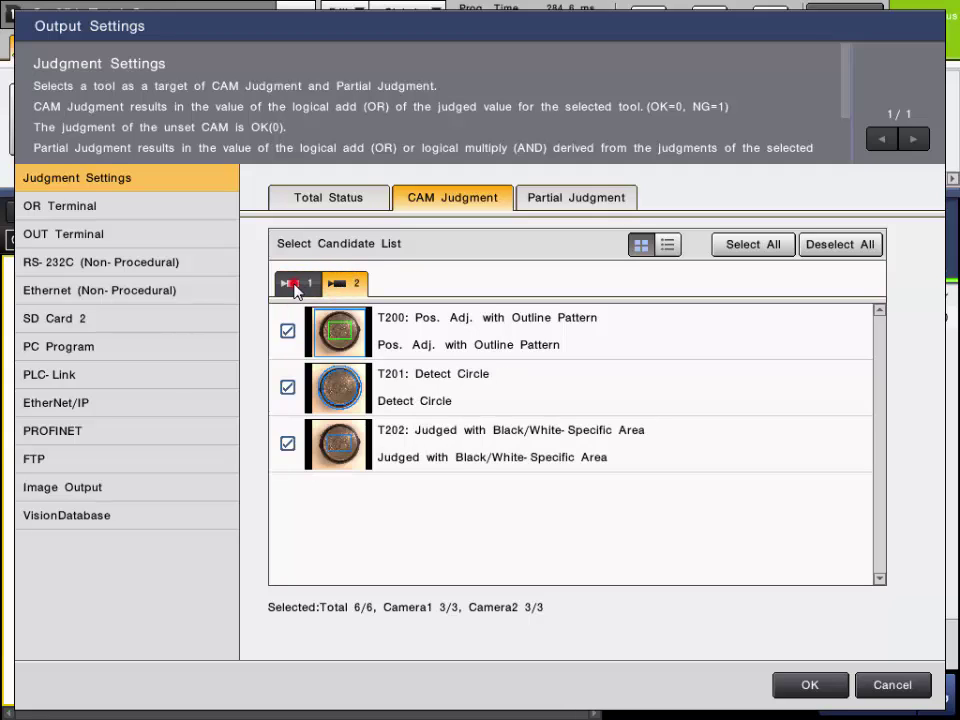
pyautogui.click(295, 285)
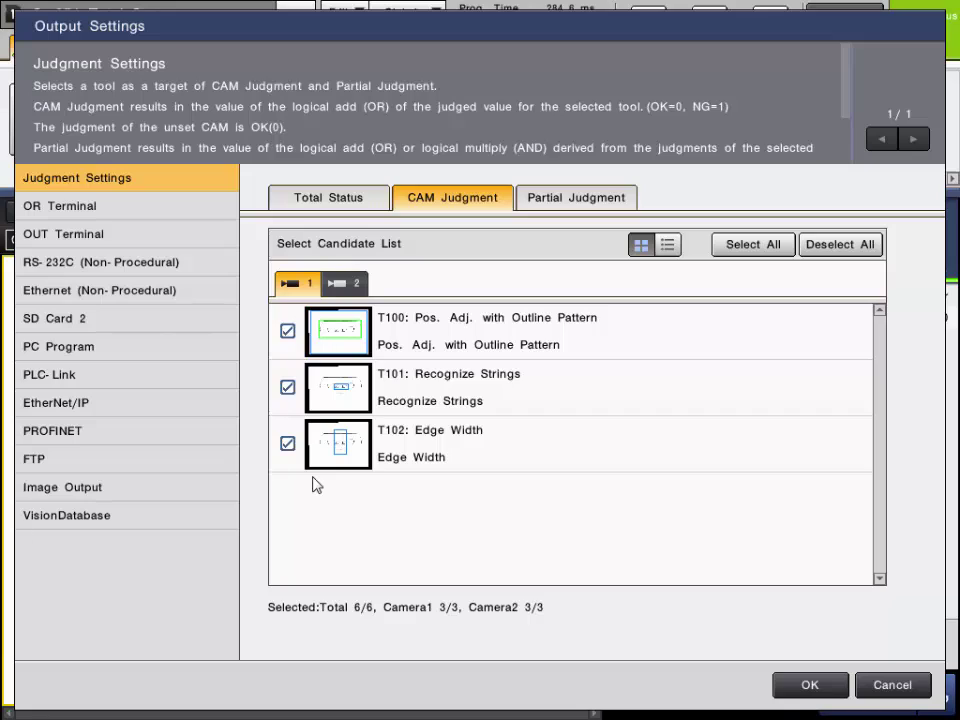
pyautogui.click(346, 286)
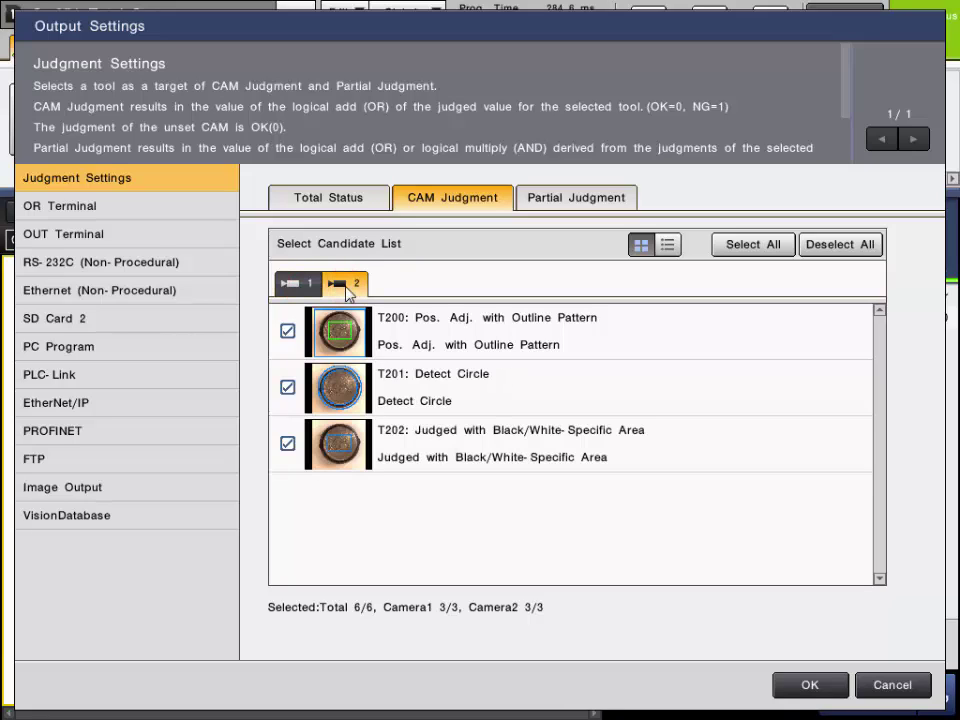
pyautogui.click(296, 285)
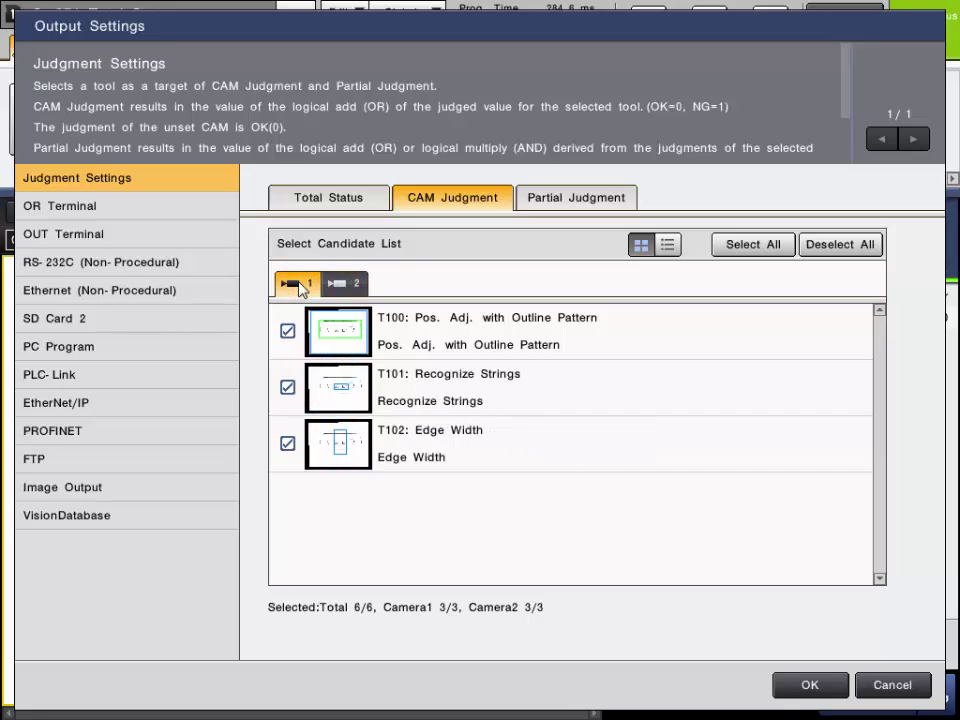
# Step: Exclude T102 Edge Width and T101 Recognize Strings from camera 1's CAM Judgment and include both again
pyautogui.click(287, 443)
pyautogui.click(287, 387)
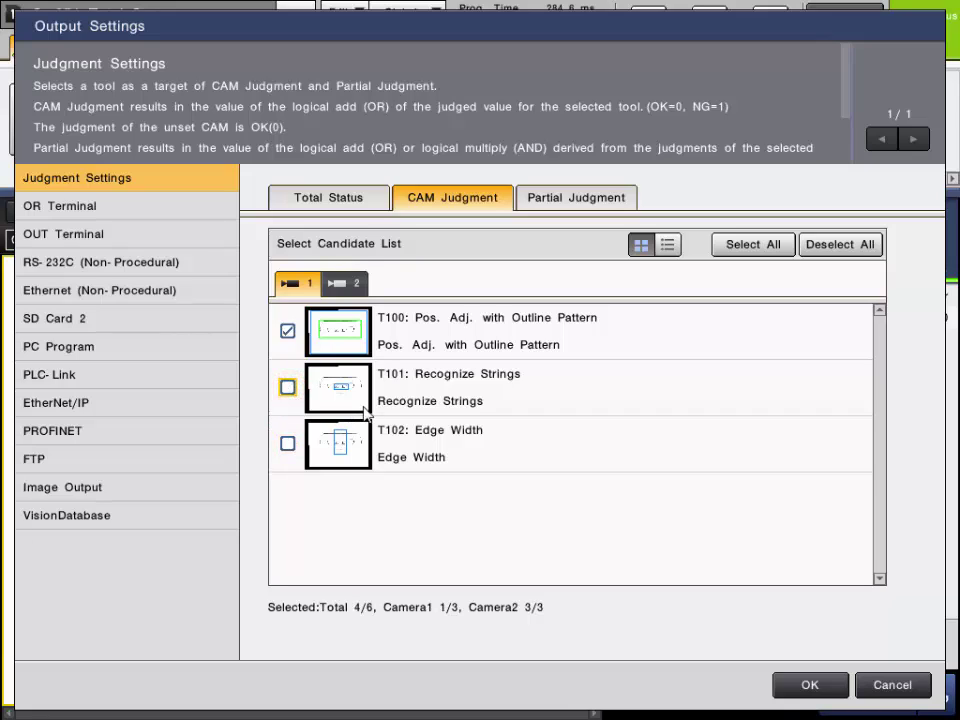
pyautogui.click(287, 387)
pyautogui.click(288, 444)
# Step: Review the Total Status rule and the OR Terminal output mode and timing in the output settings
pyautogui.click(332, 198)
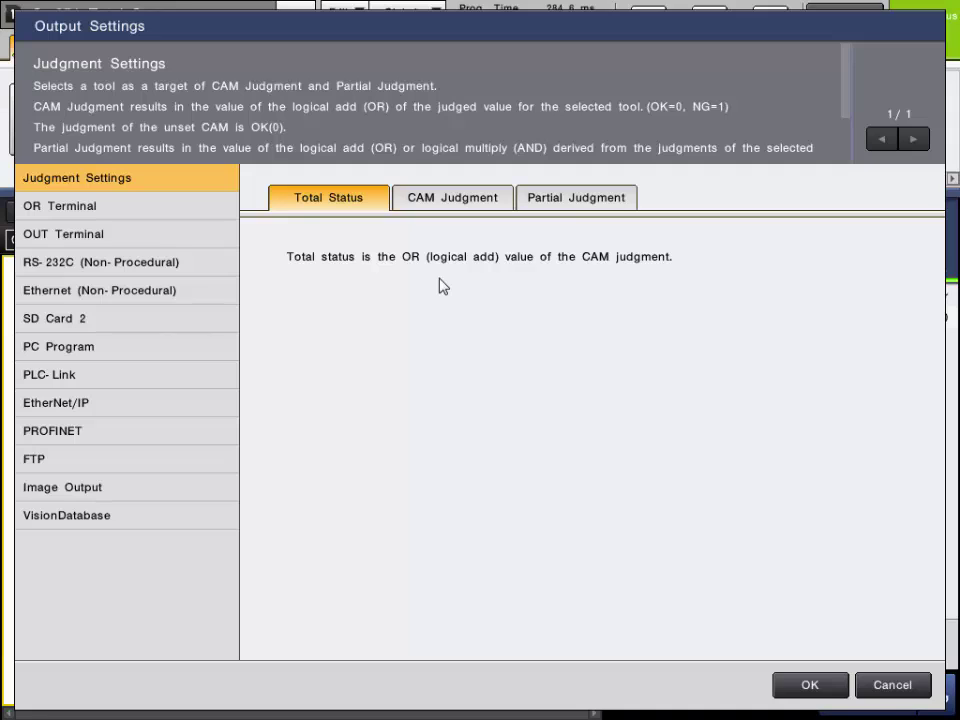
pyautogui.click(810, 686)
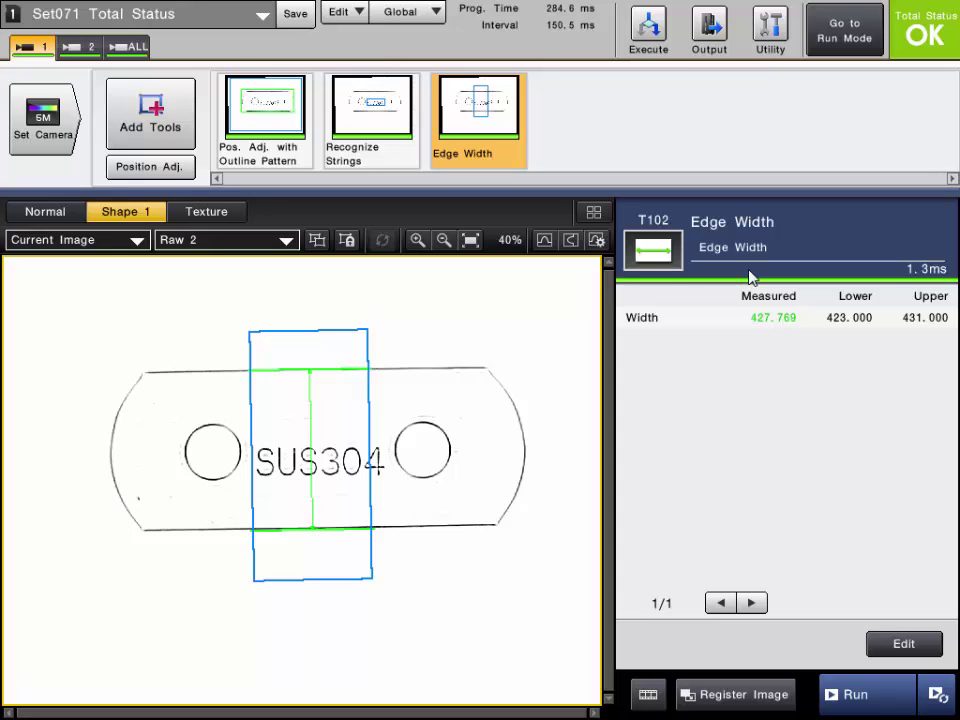
pyautogui.click(714, 28)
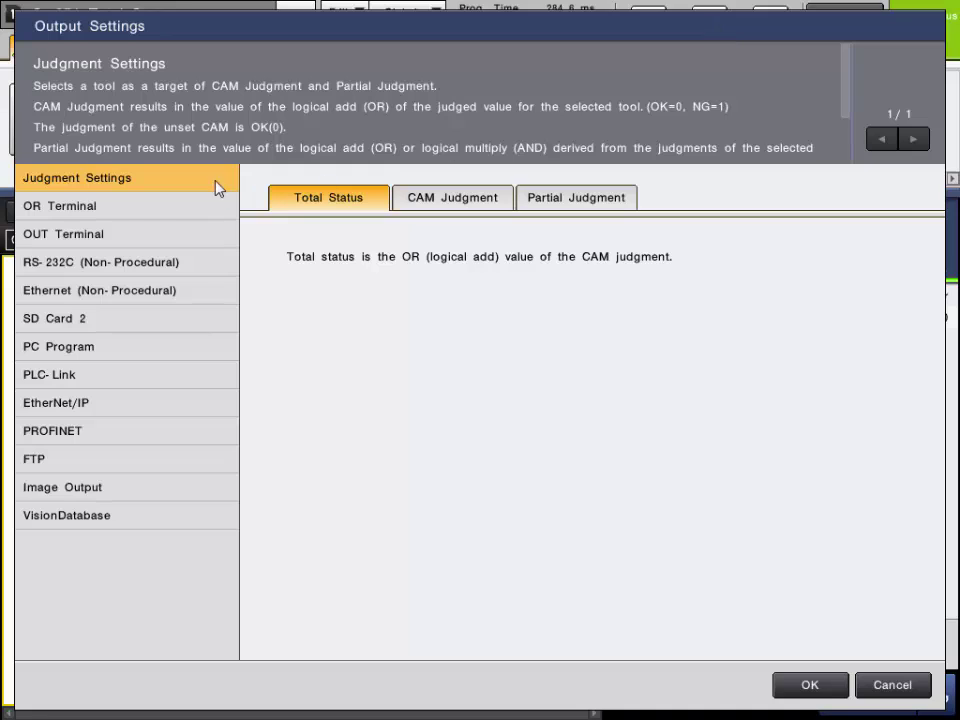
pyautogui.click(72, 208)
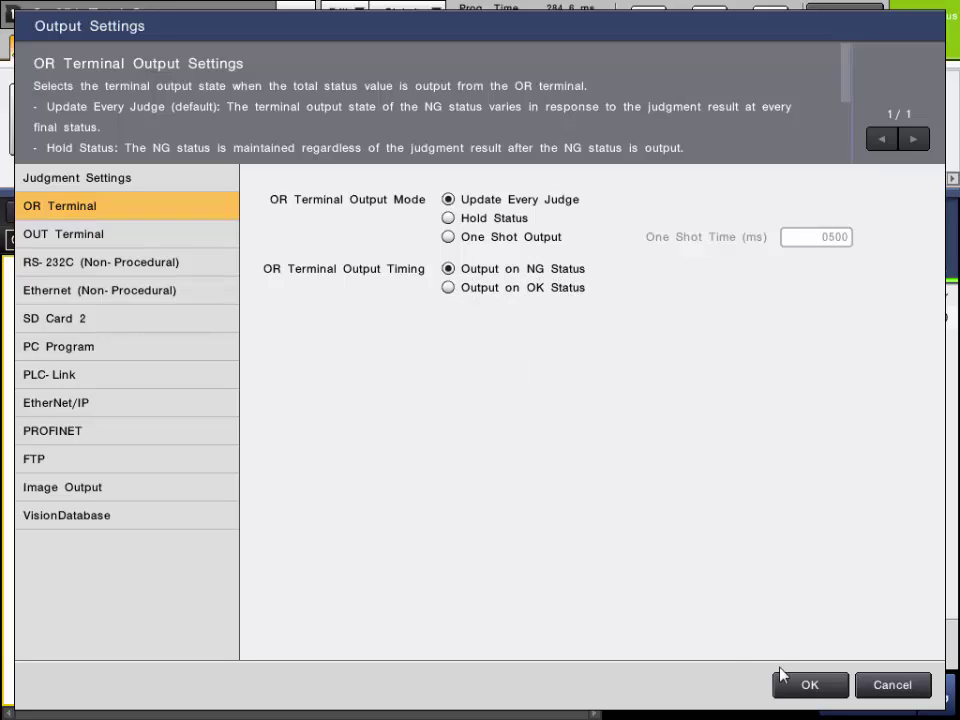
pyautogui.click(806, 684)
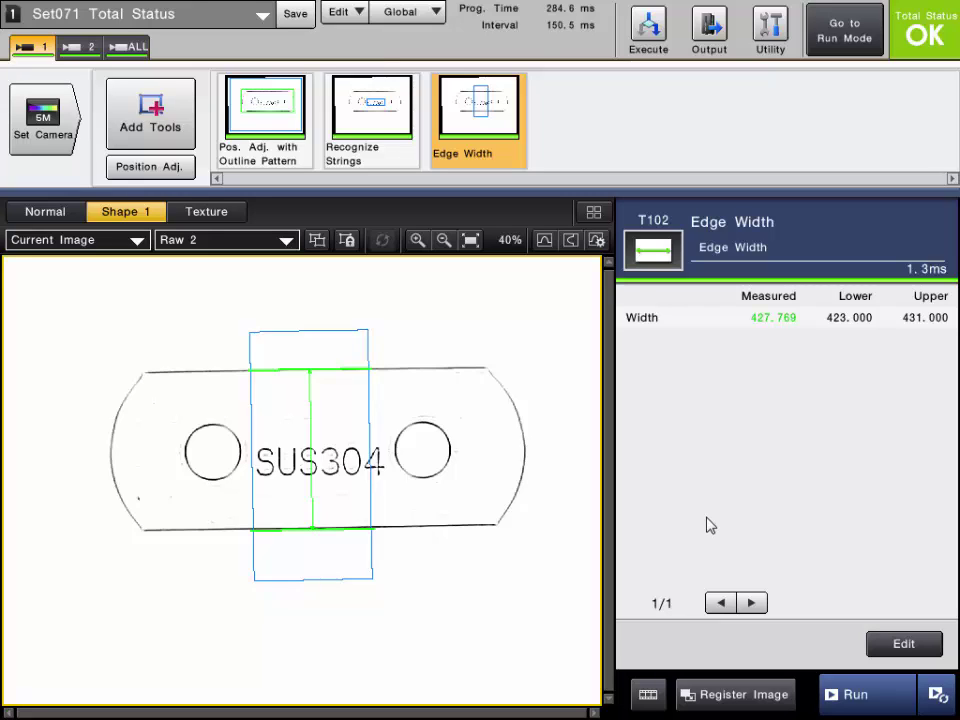
# Step: Switch to run mode and trigger inspections from the I/O Monitor to check the OR output against the total status
pyautogui.click(835, 48)
pyautogui.click(900, 697)
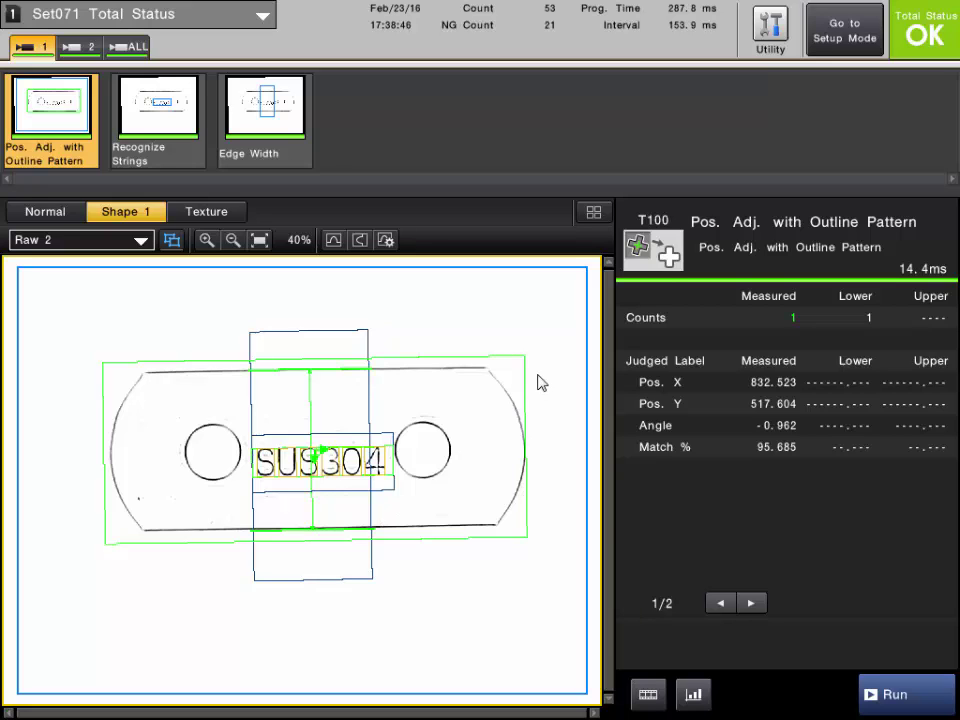
pyautogui.click(770, 33)
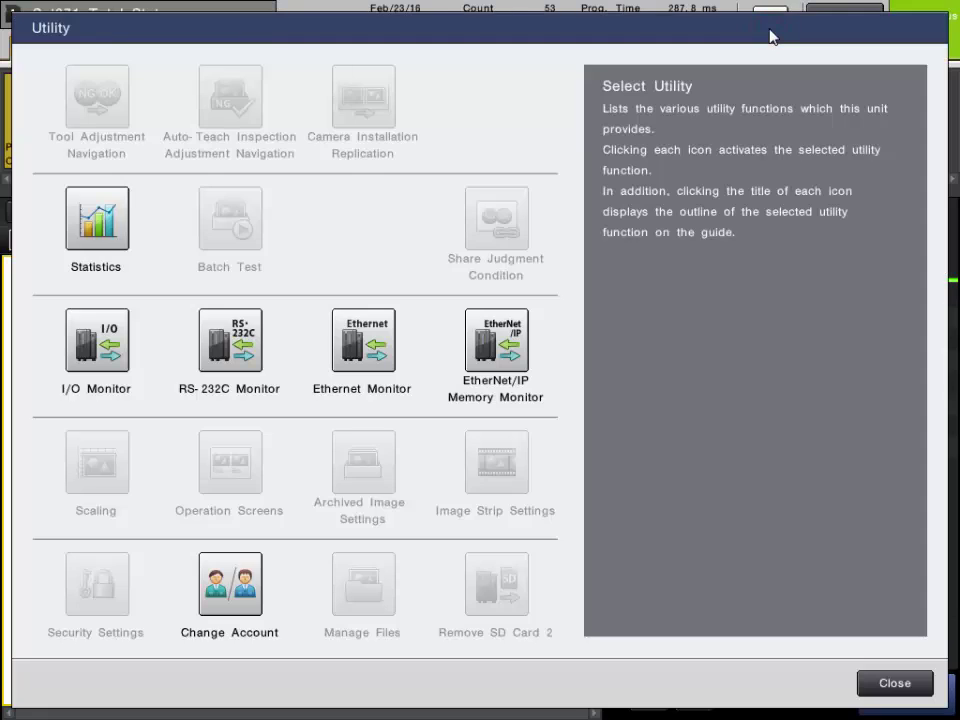
pyautogui.click(93, 355)
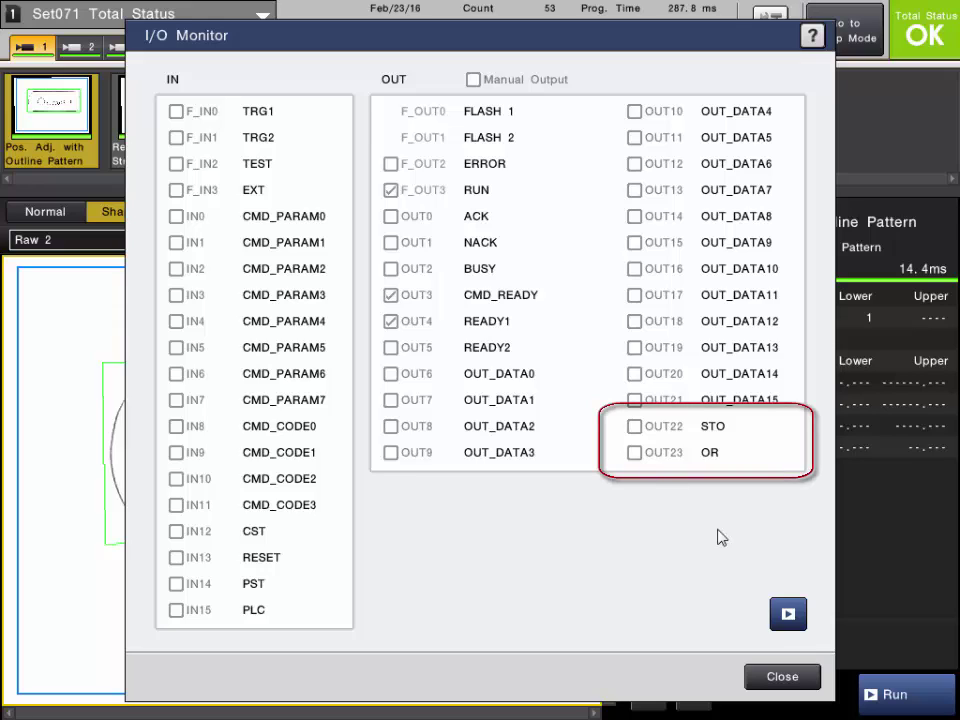
pyautogui.click(788, 613)
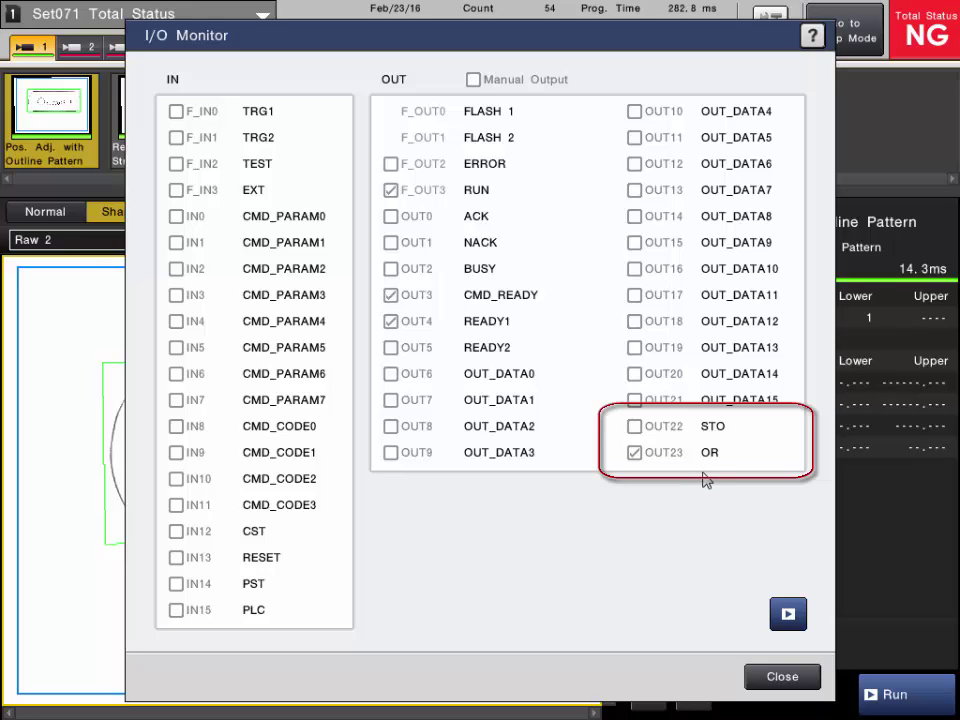
pyautogui.click(788, 614)
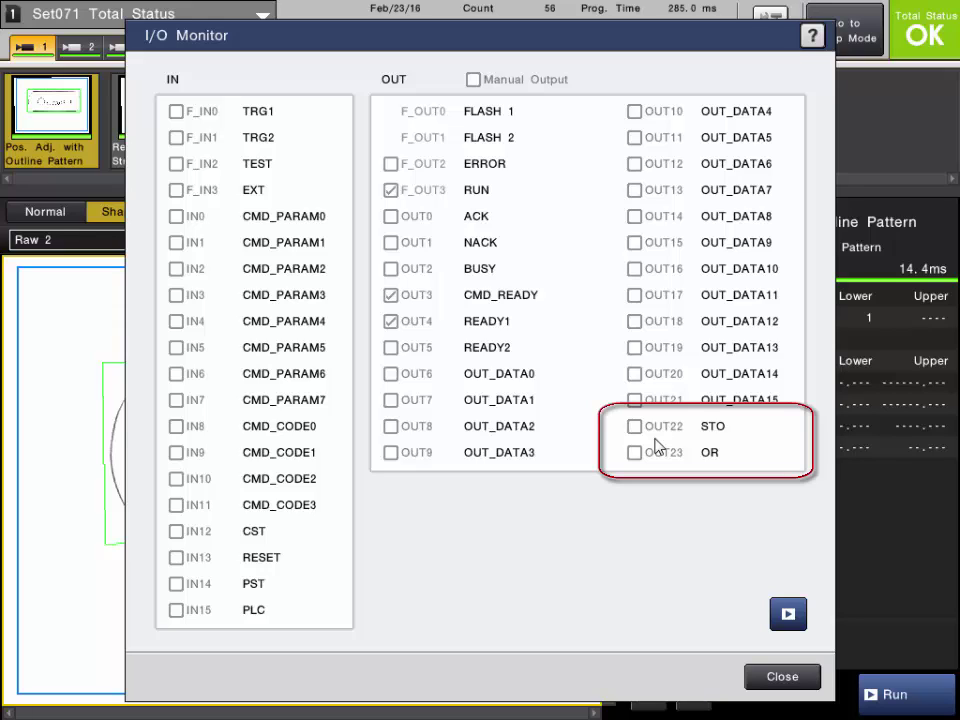
pyautogui.click(789, 616)
pyautogui.click(776, 680)
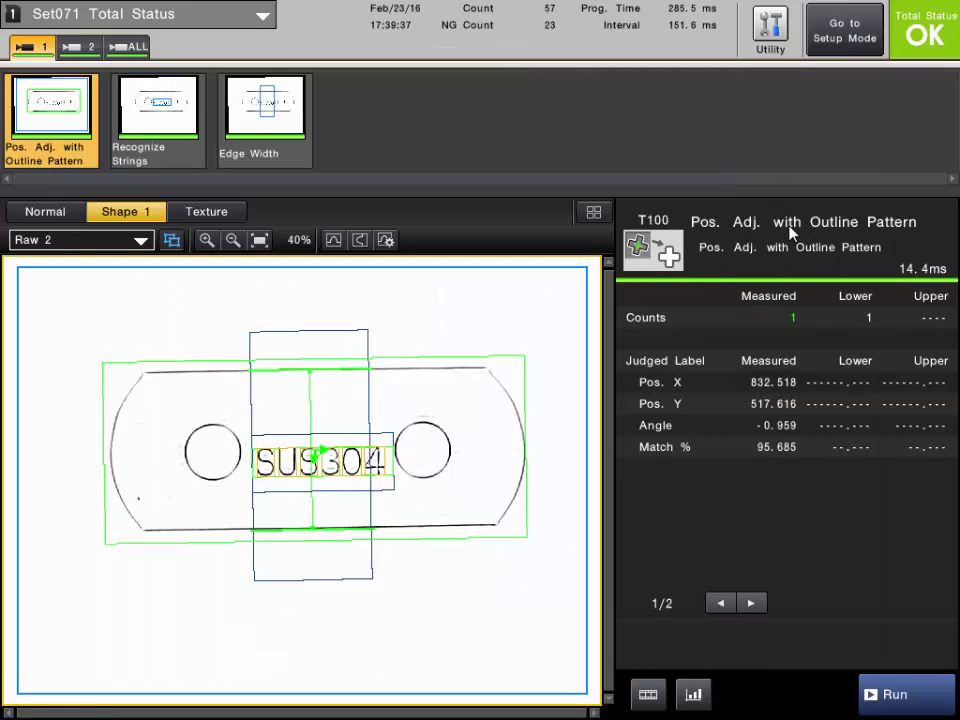
# Step: In setup mode, set the OR Terminal Output Timing to Output on OK Status
pyautogui.click(836, 46)
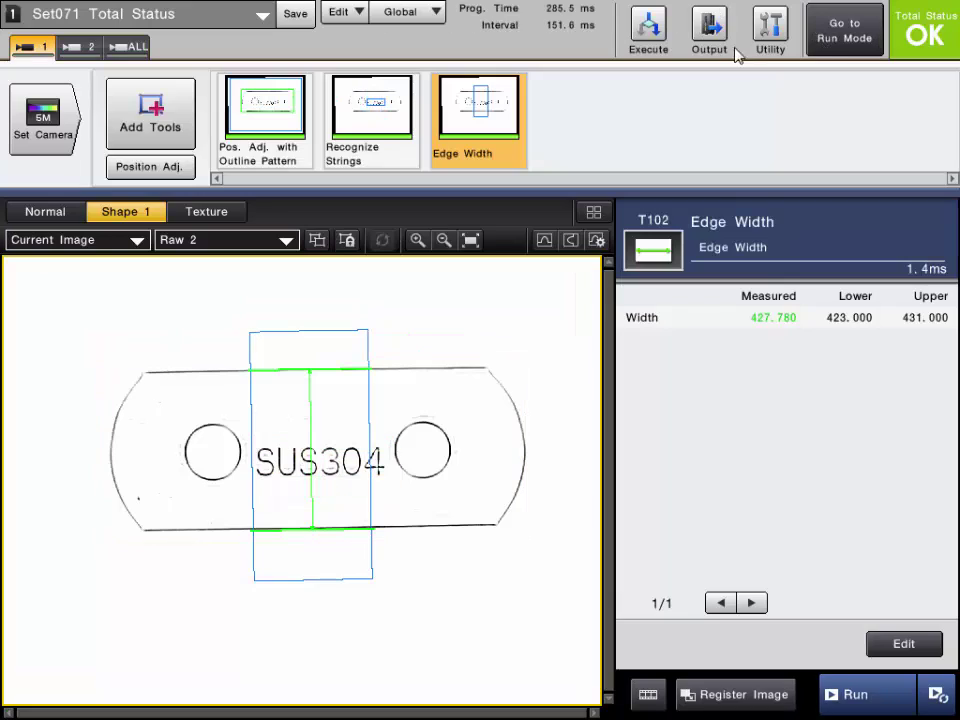
pyautogui.click(710, 30)
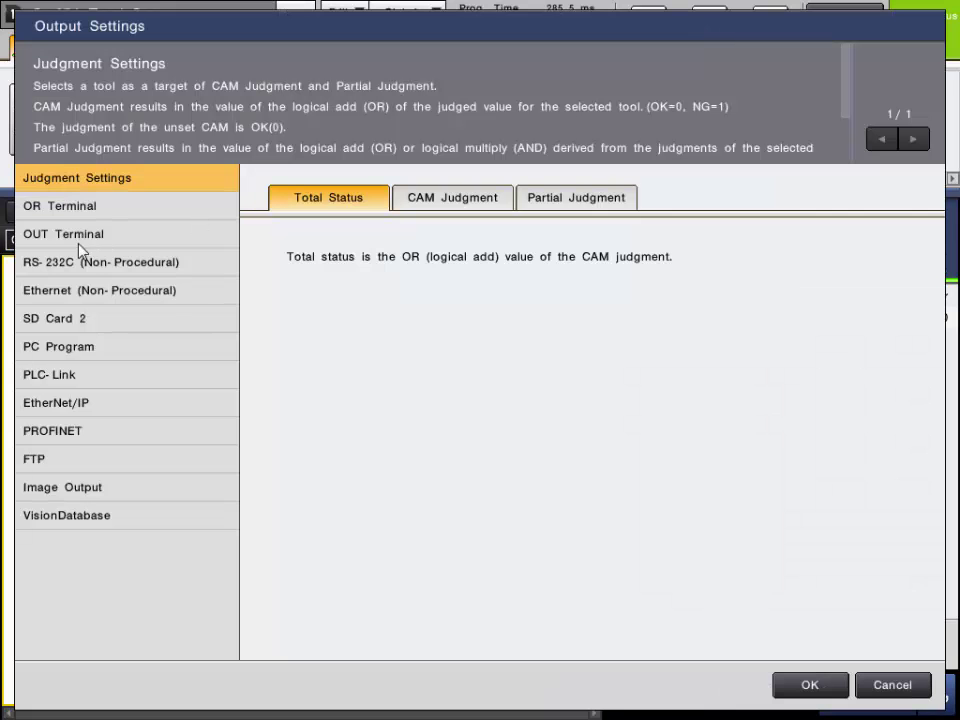
pyautogui.click(70, 210)
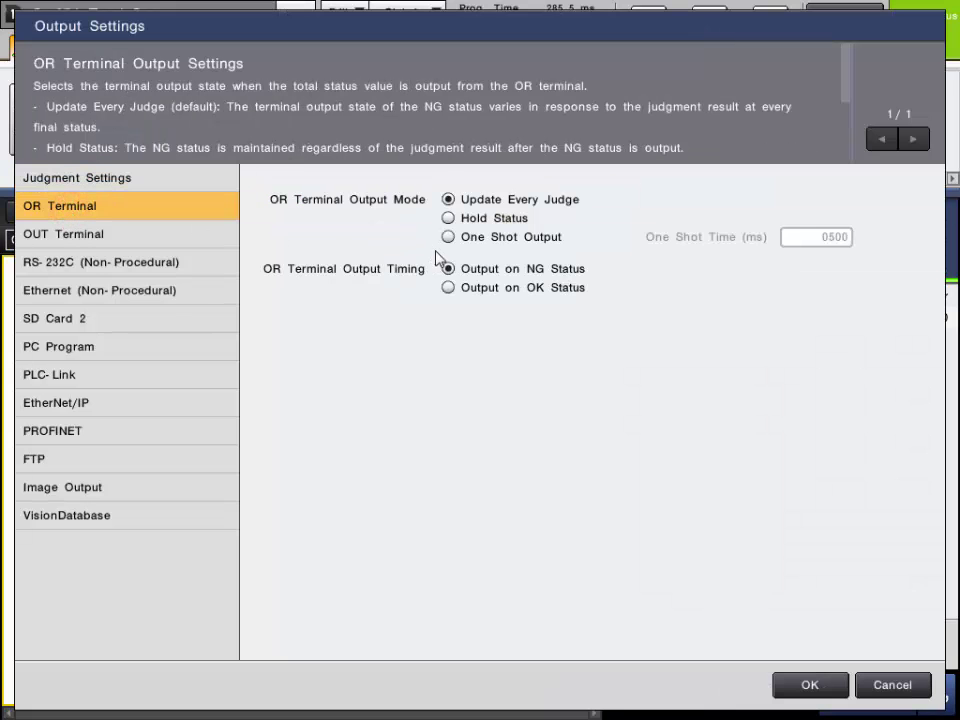
pyautogui.click(448, 289)
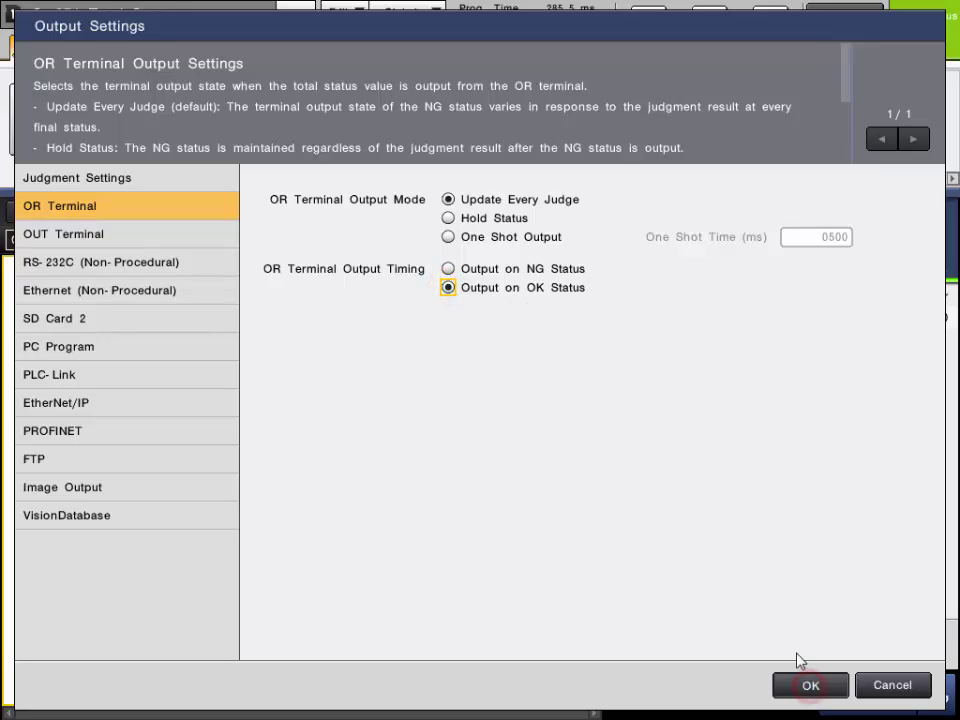
pyautogui.click(810, 685)
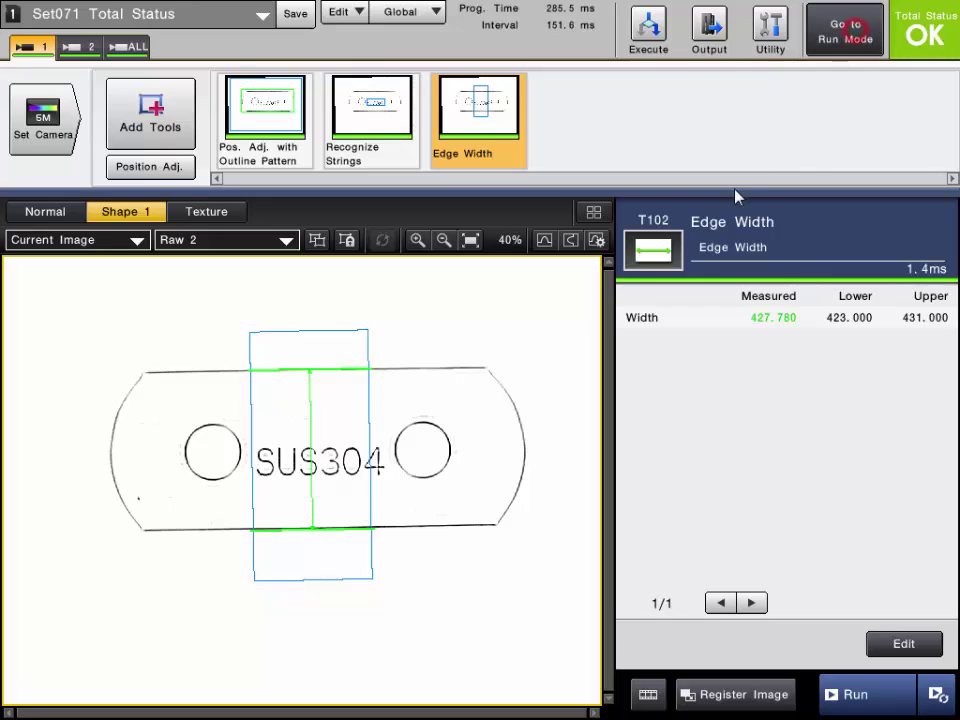
# Step: Return to run mode and trigger repeated inspections in the I/O Monitor to check the OR output with the OK-status timing
pyautogui.click(455, 409)
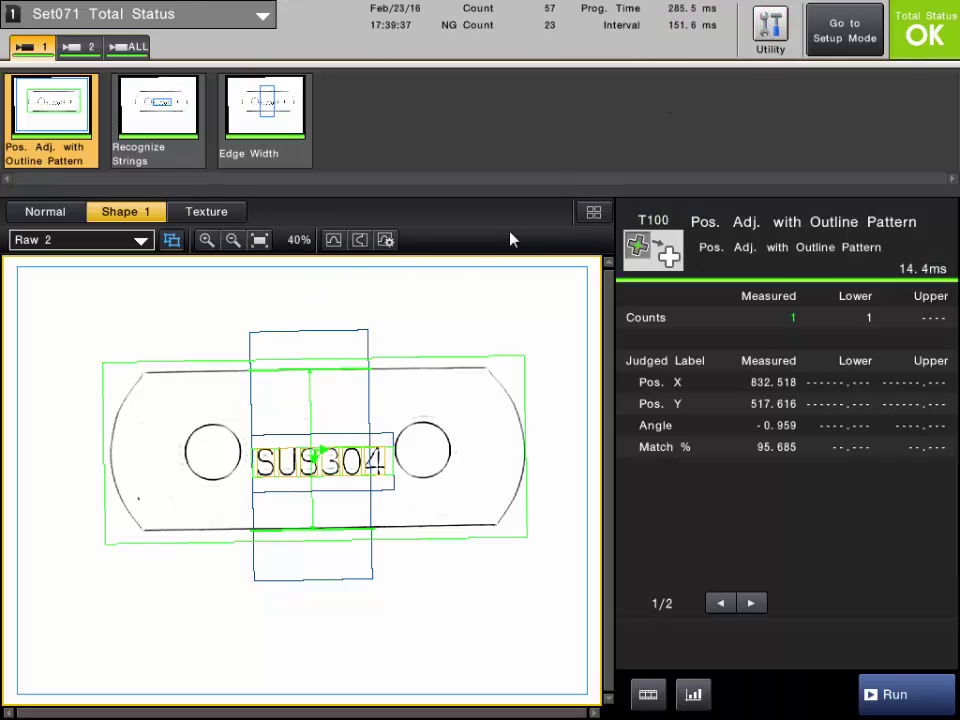
pyautogui.click(770, 28)
pyautogui.click(115, 355)
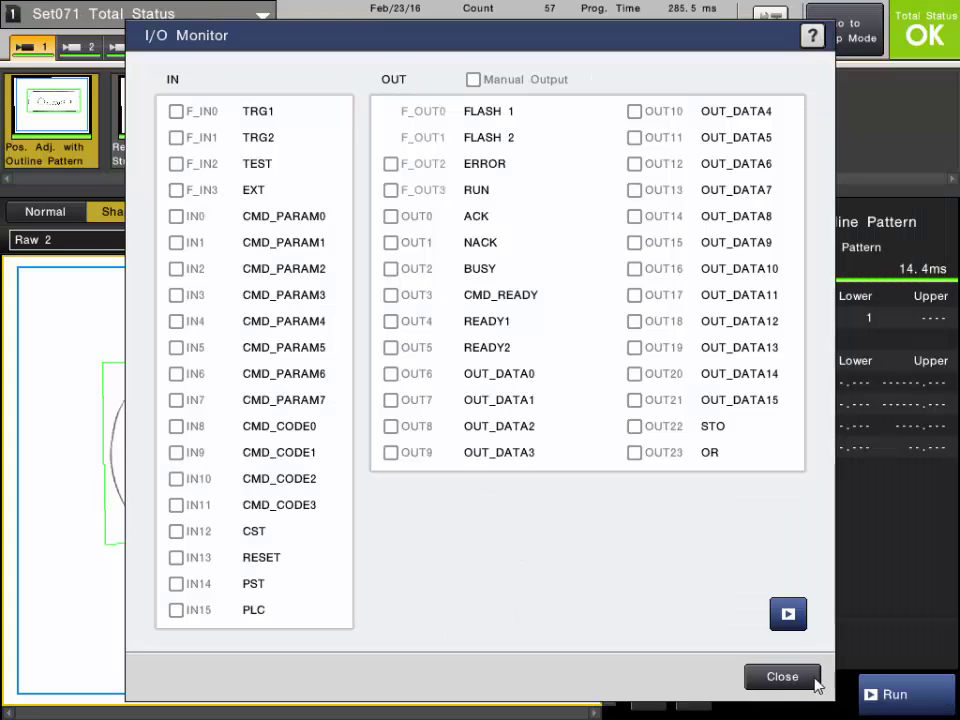
pyautogui.click(789, 616)
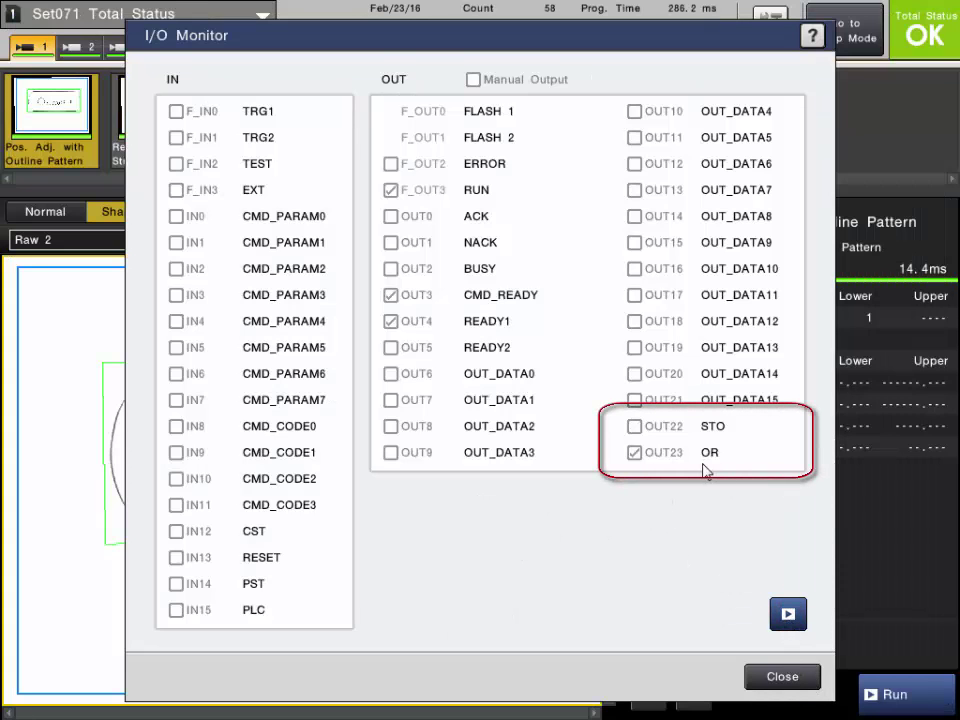
pyautogui.click(787, 615)
pyautogui.click(787, 616)
pyautogui.click(787, 615)
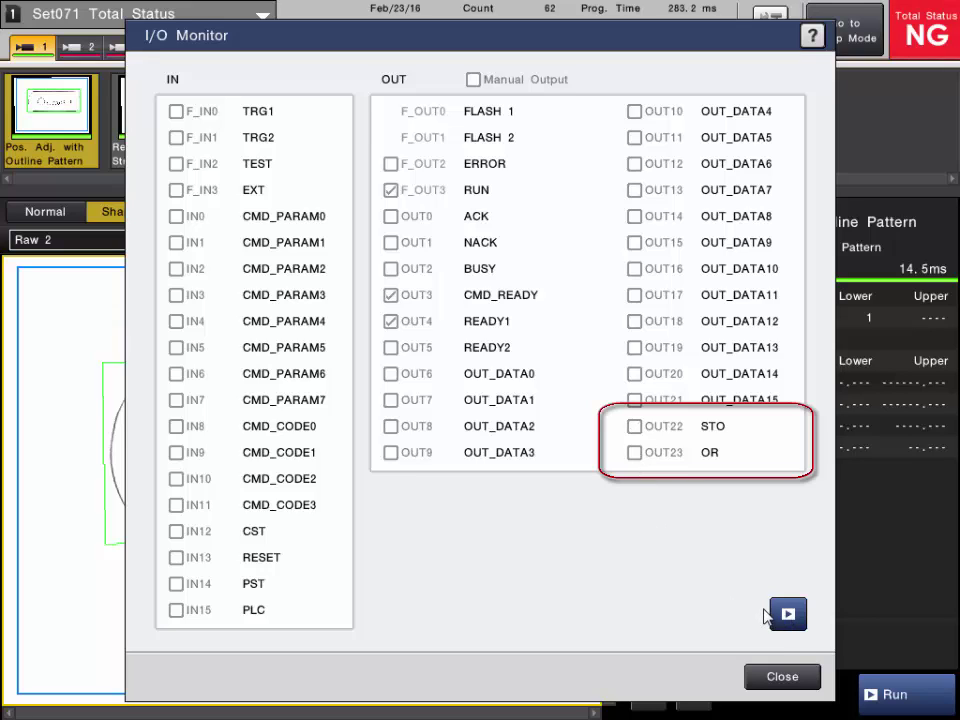
pyautogui.click(792, 614)
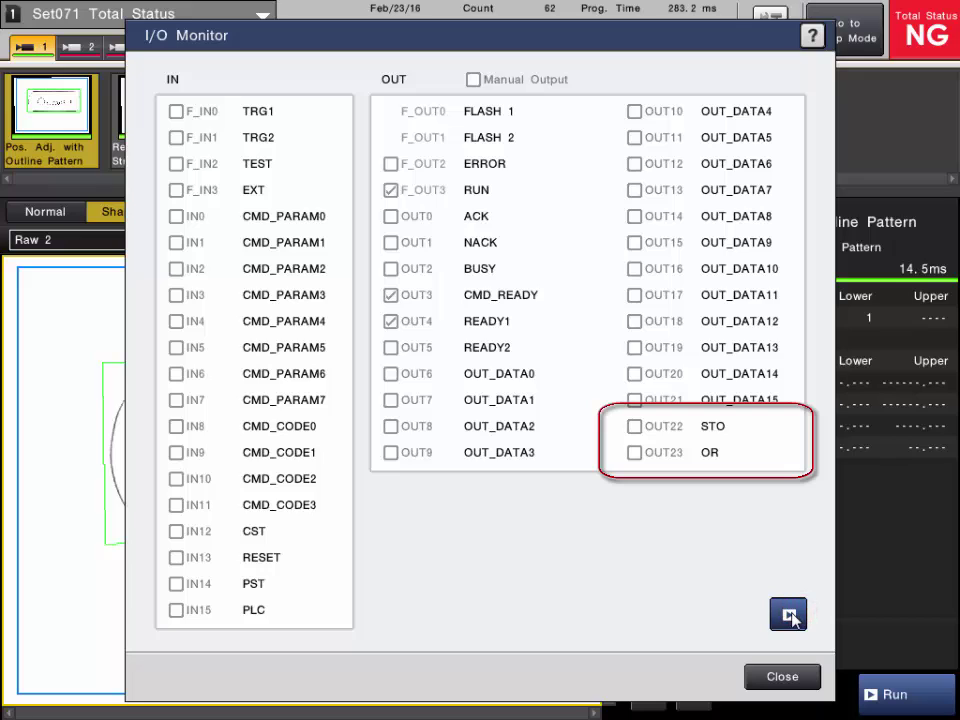
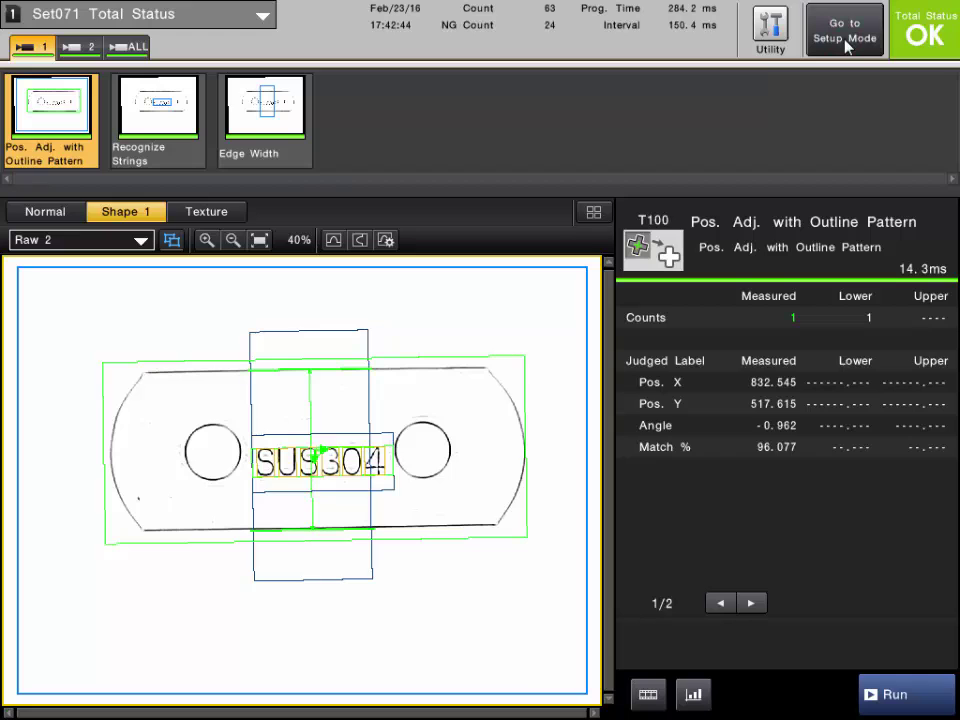
# Step: Return to setup mode and review the External Terminal timing values in the global Communications & I/O settings
pyautogui.click(845, 38)
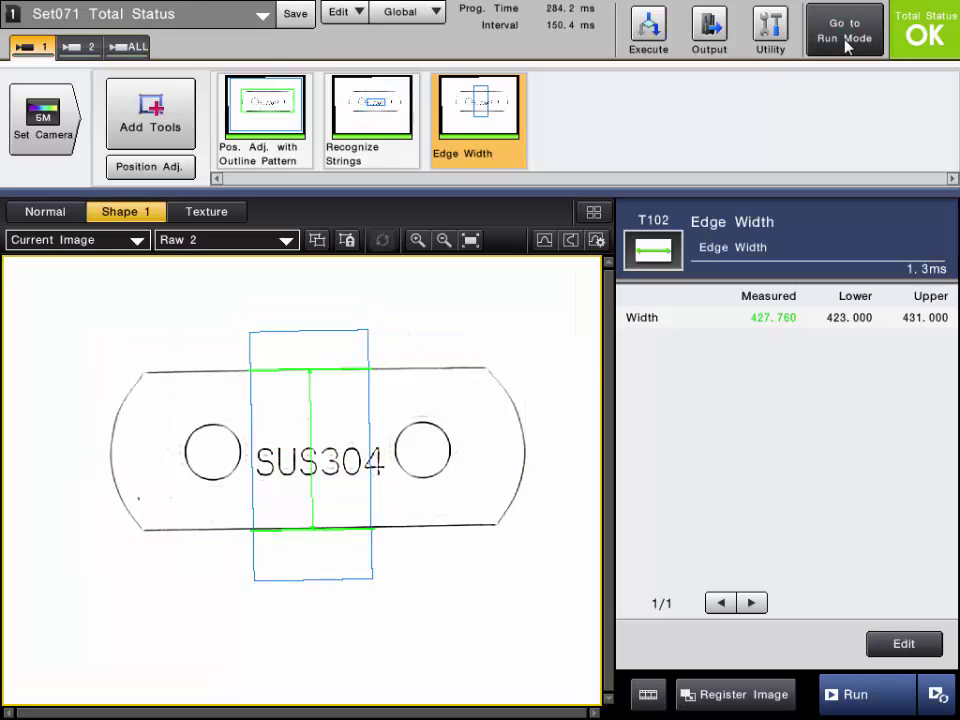
pyautogui.click(405, 16)
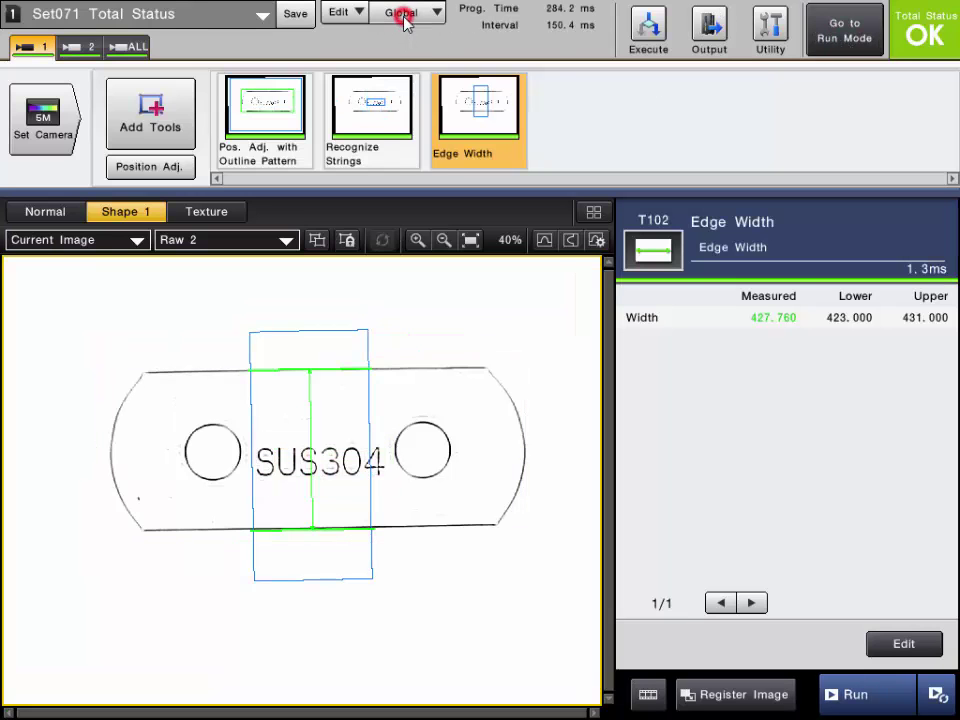
pyautogui.click(415, 40)
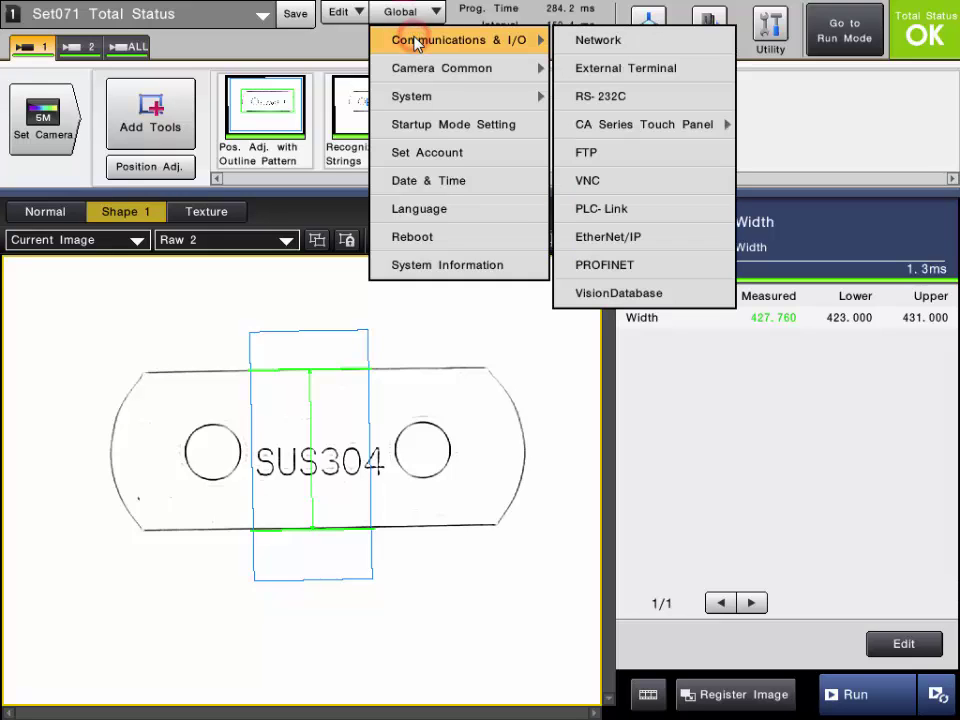
pyautogui.click(607, 79)
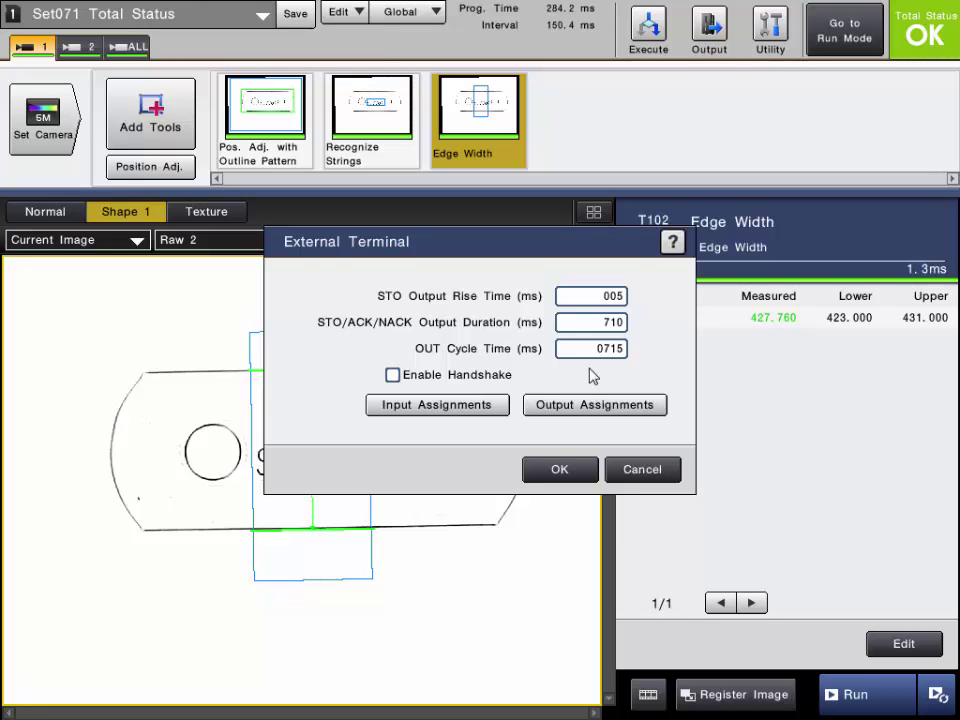
pyautogui.click(577, 477)
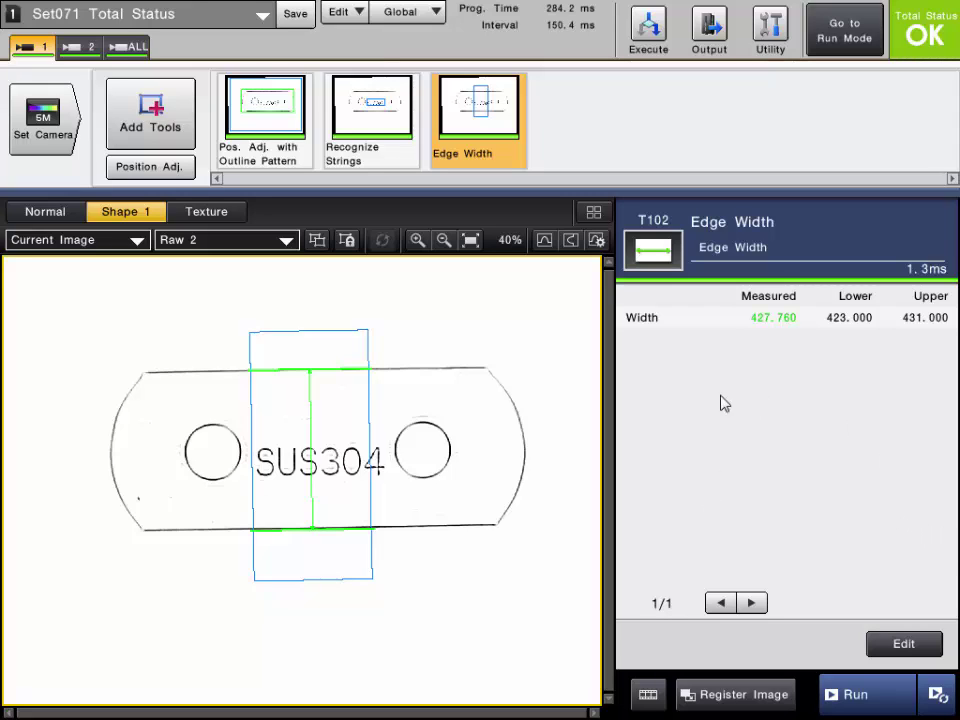
# Step: Set the OR Terminal Output Mode to Hold Status and the Output Timing to Output on NG Status
pyautogui.click(713, 30)
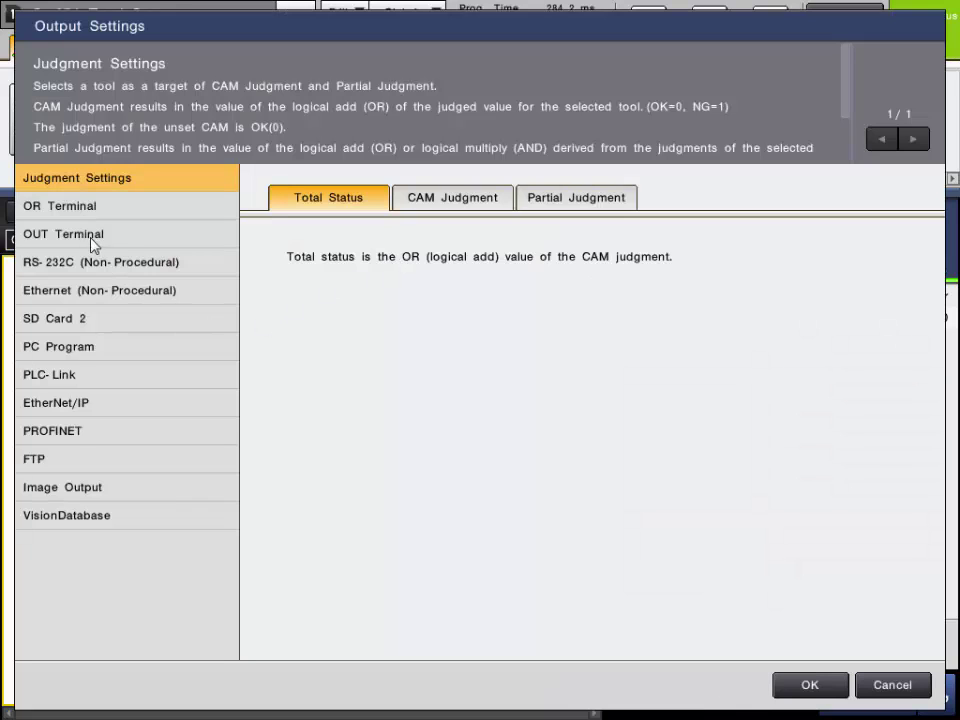
pyautogui.click(88, 233)
pyautogui.click(81, 205)
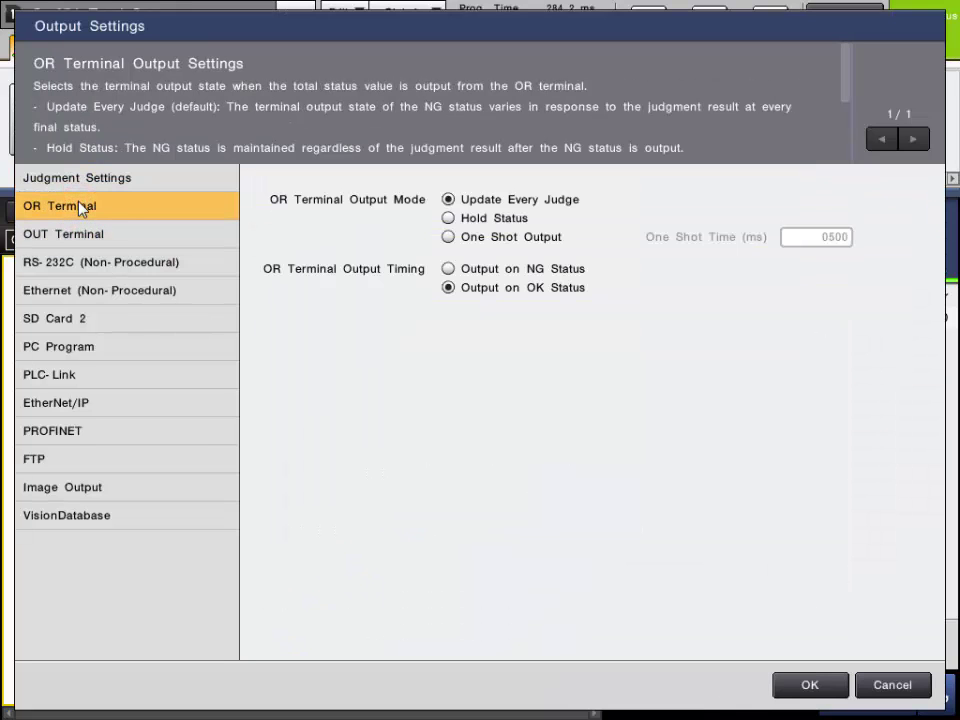
pyautogui.click(448, 218)
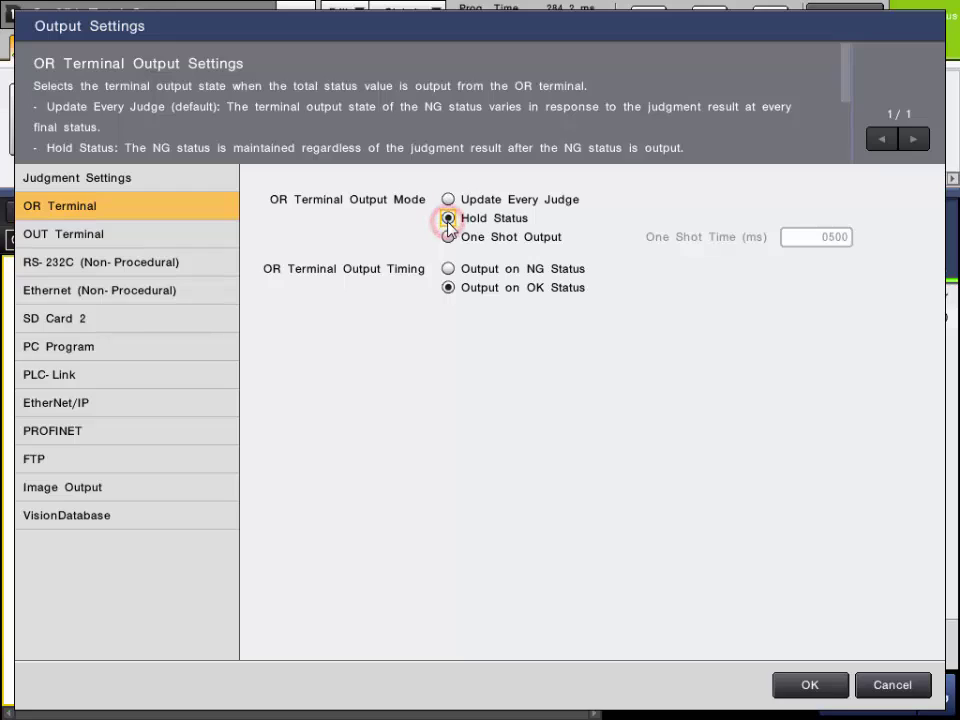
pyautogui.click(448, 268)
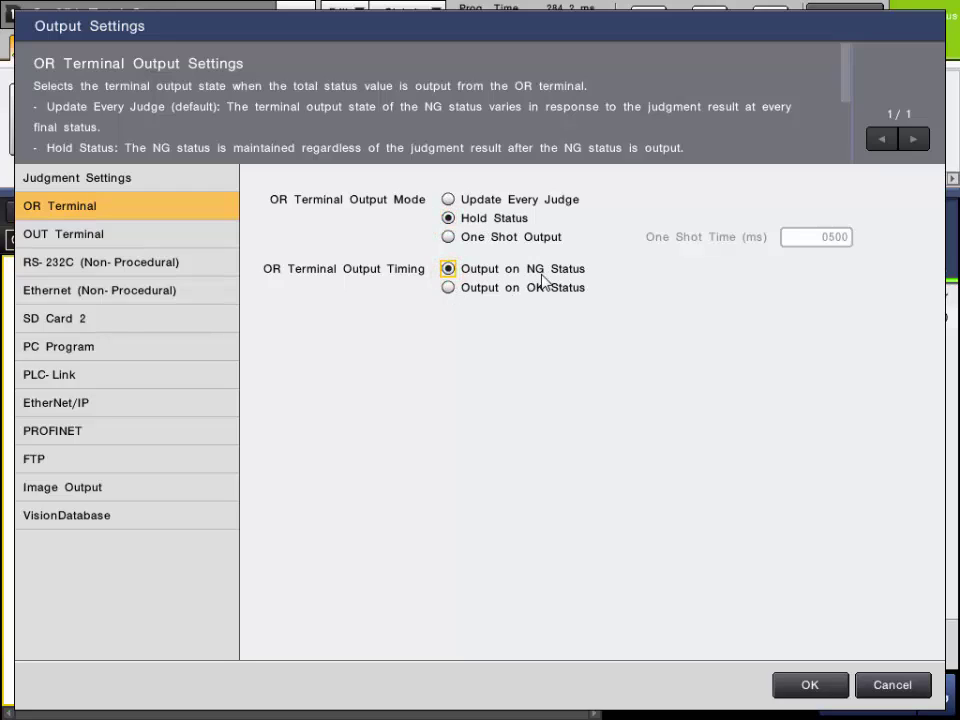
pyautogui.click(483, 217)
pyautogui.click(820, 682)
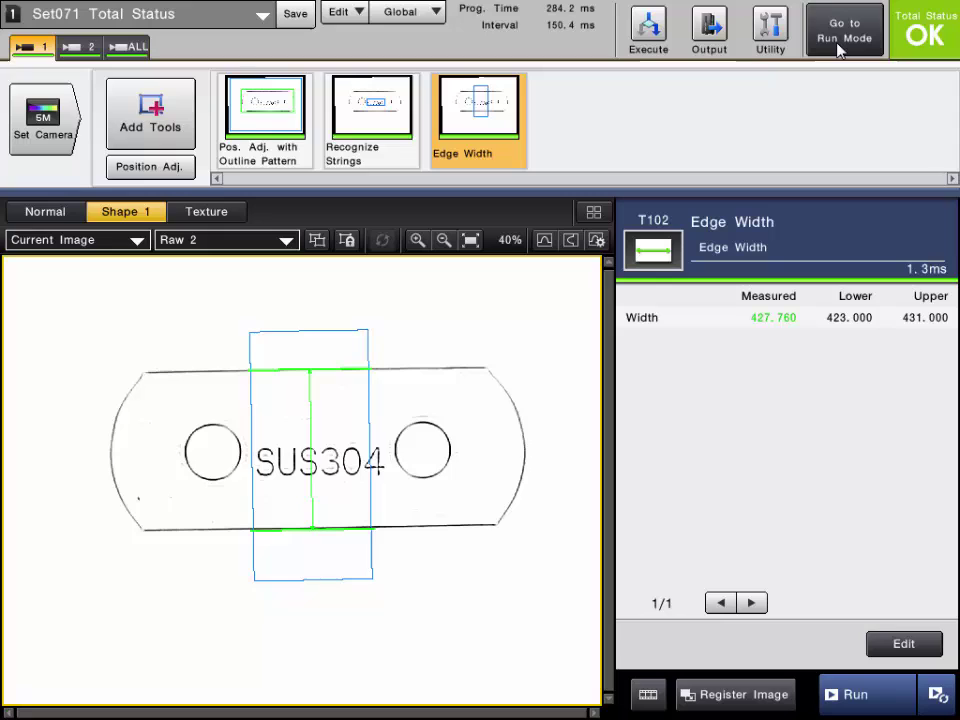
# Step: Switch to run mode, saving the settings, and trigger repeated inspections in the I/O Monitor to check the held OR output
pyautogui.click(840, 40)
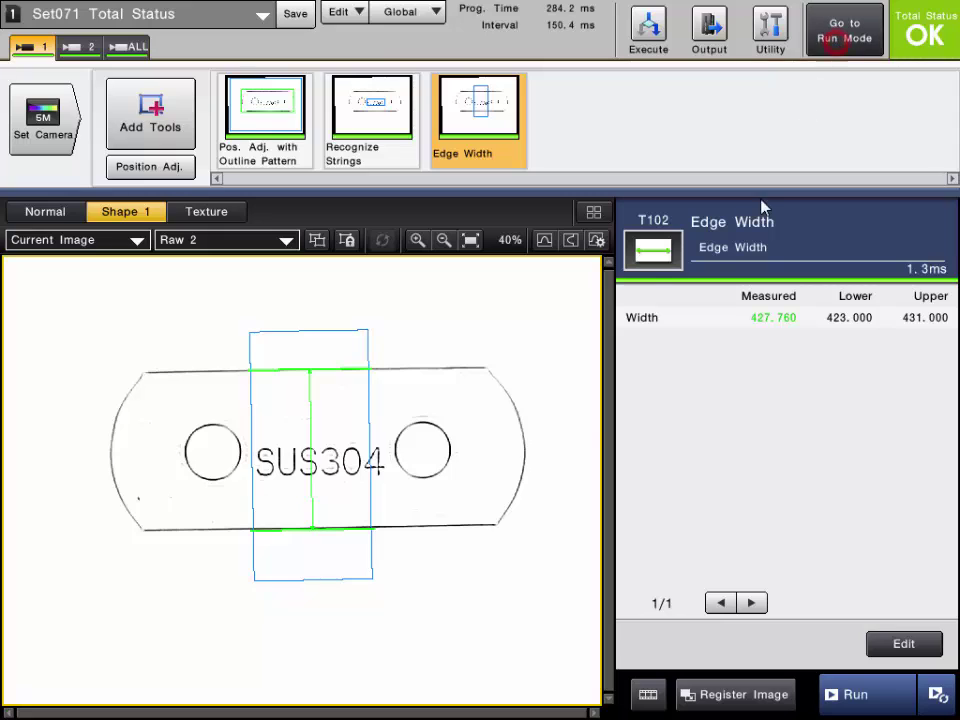
pyautogui.click(458, 410)
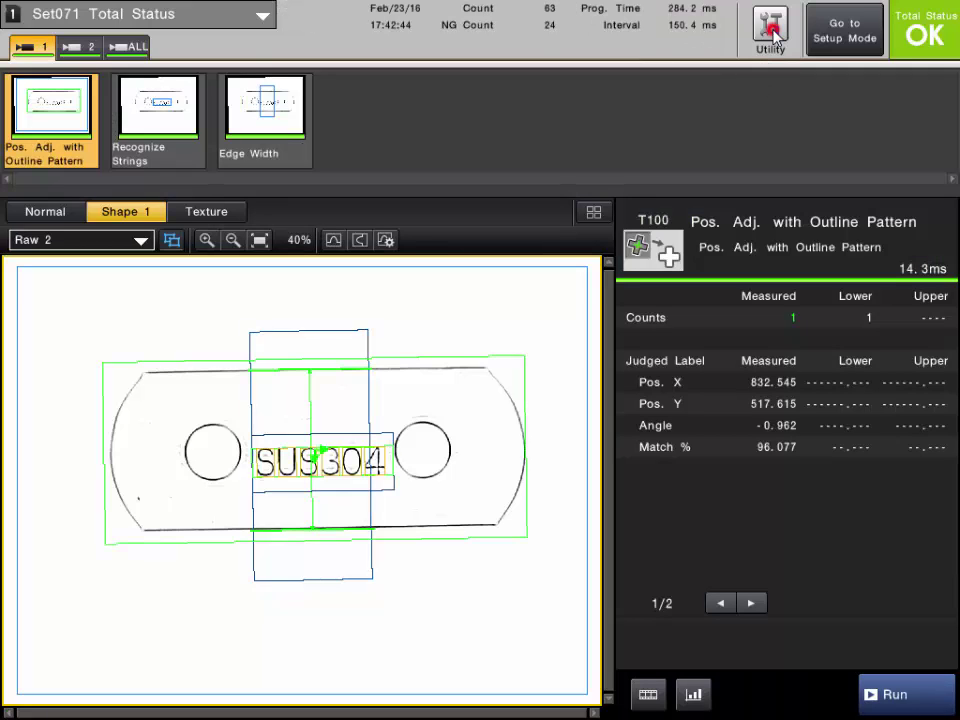
pyautogui.click(771, 30)
pyautogui.click(107, 350)
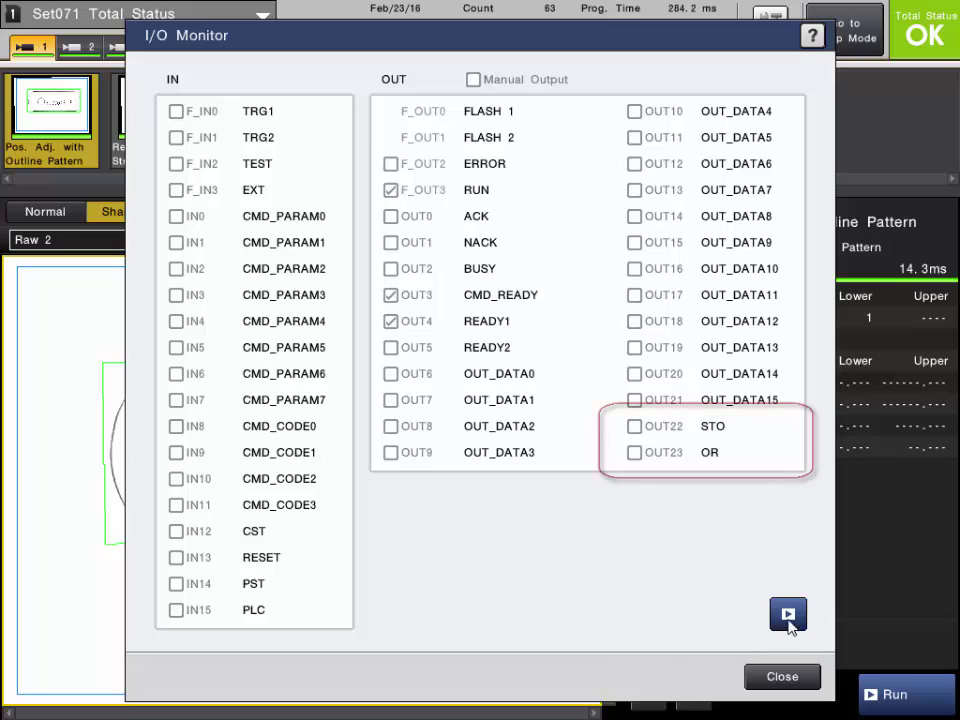
pyautogui.click(788, 614)
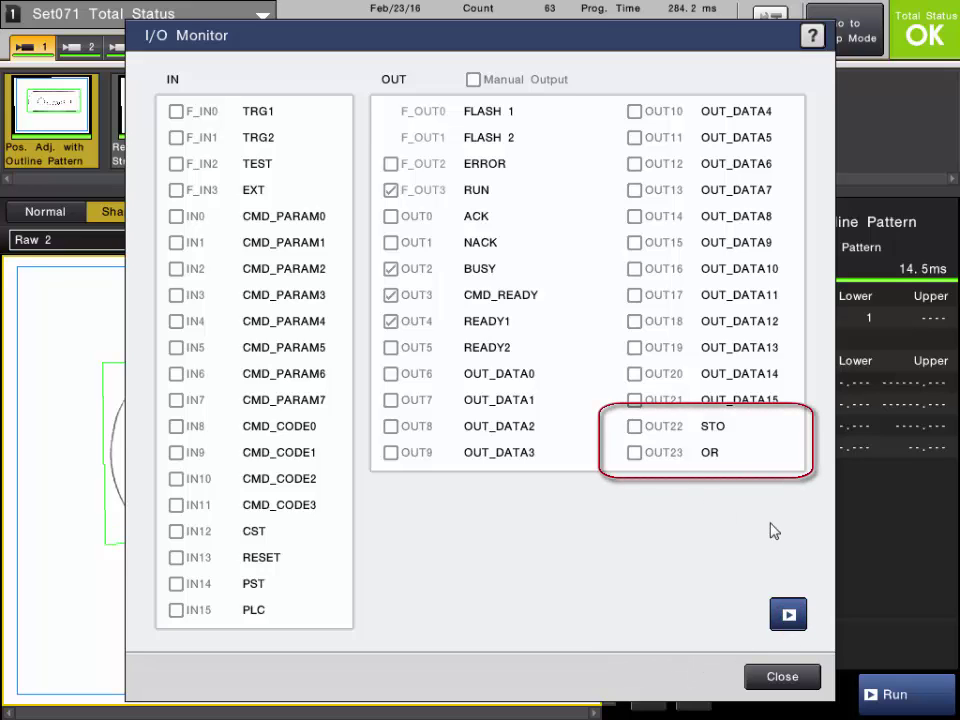
pyautogui.click(789, 614)
pyautogui.click(789, 614)
pyautogui.click(789, 614)
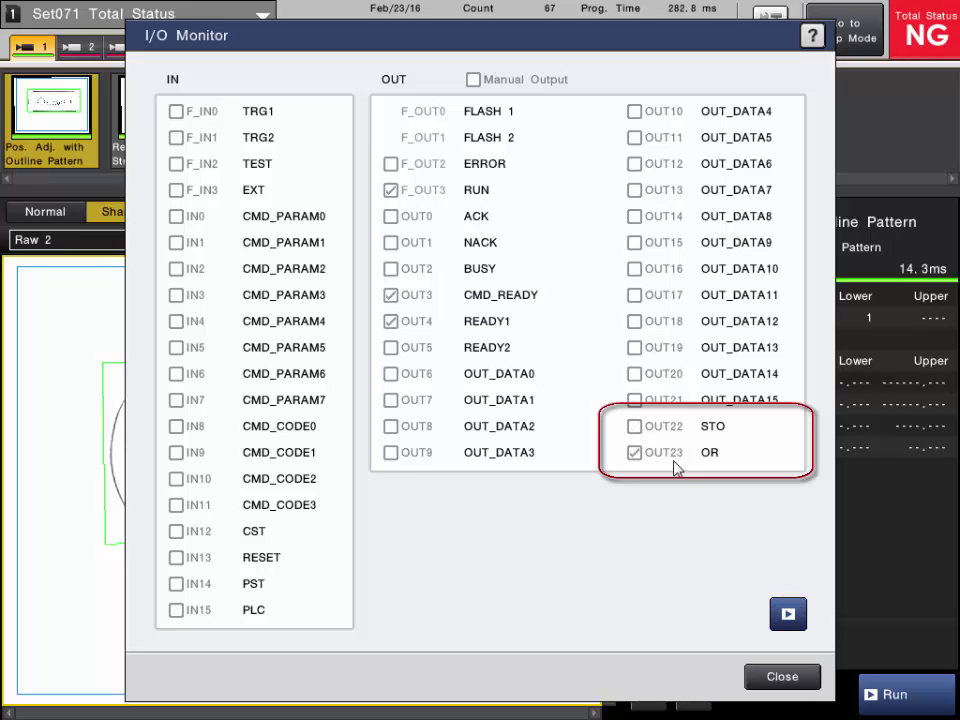
pyautogui.click(788, 616)
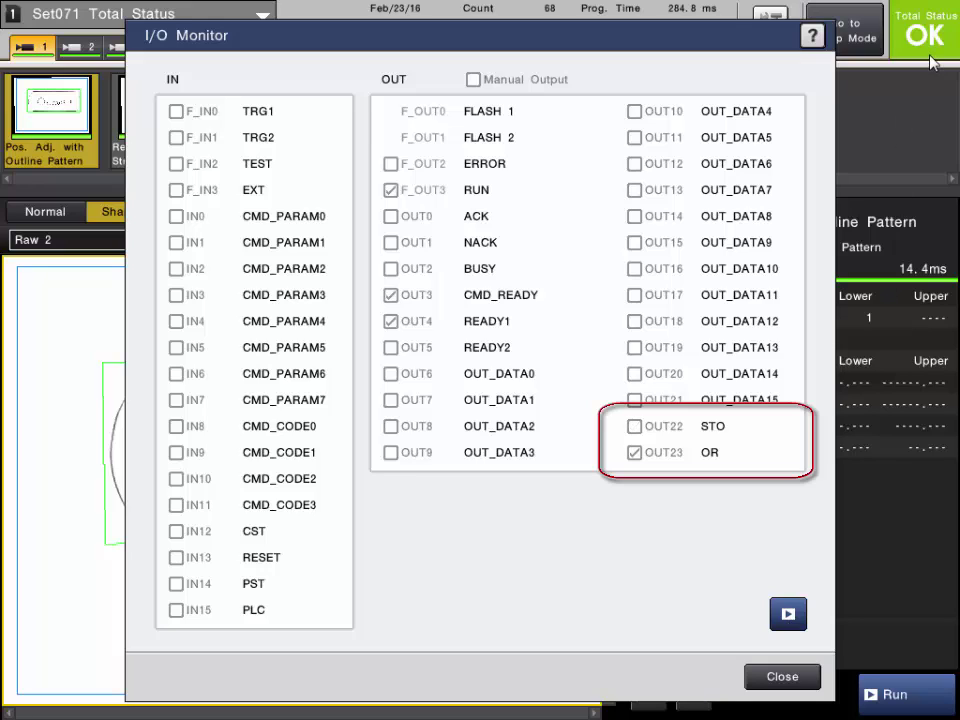
pyautogui.click(787, 615)
pyautogui.click(786, 614)
pyautogui.click(787, 614)
# Step: Reset the controller to clear the held OR output, and close the I/O Monitor
pyautogui.click(686, 544)
pyautogui.rightClick(686, 544)
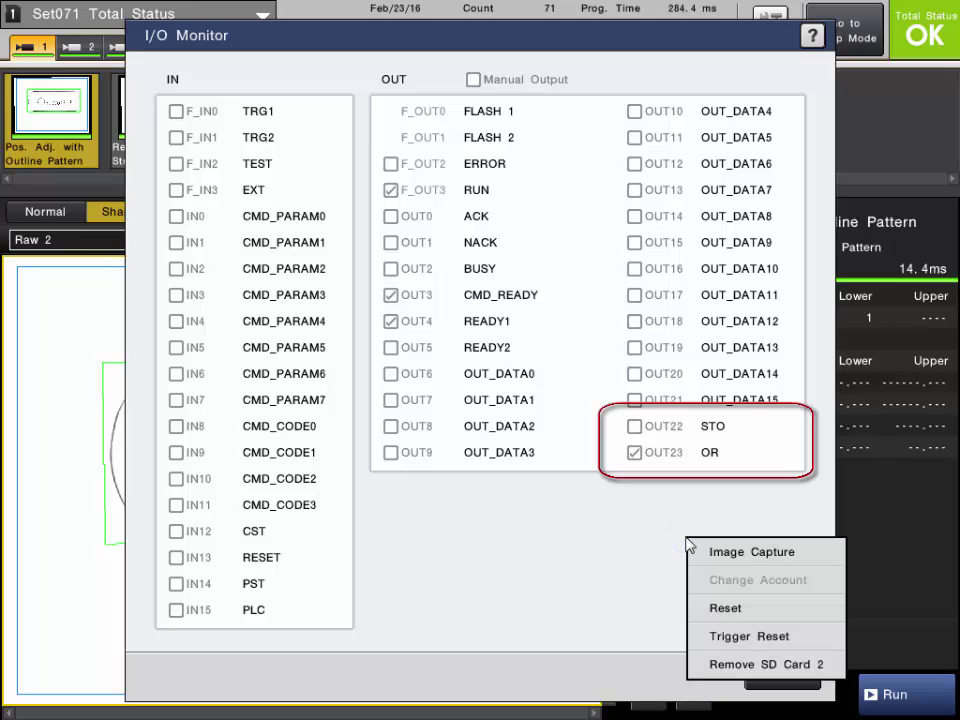
pyautogui.click(724, 612)
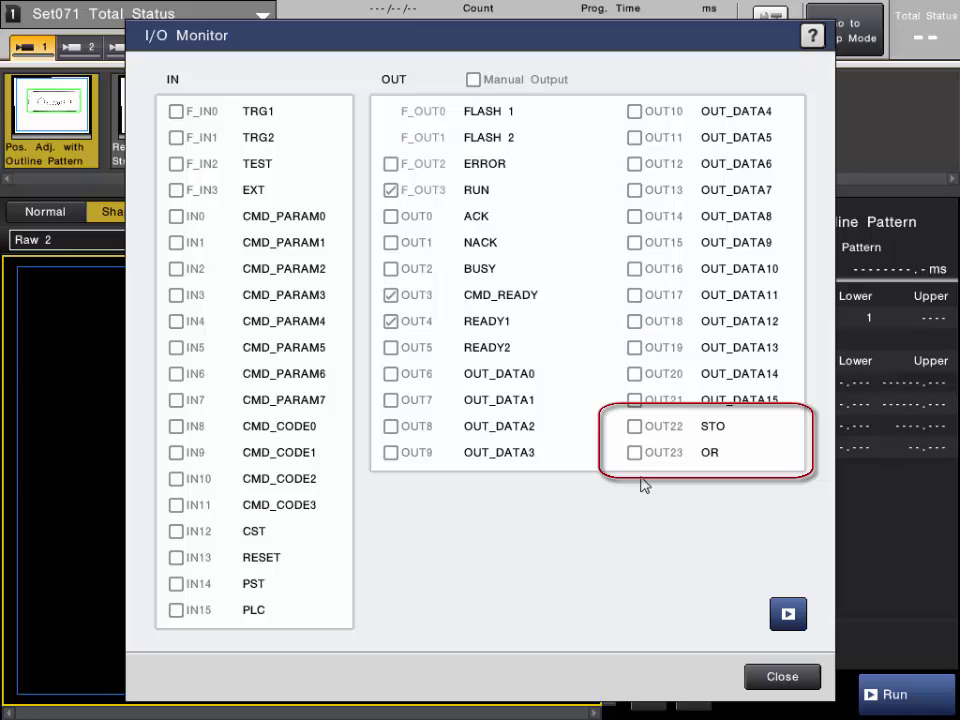
pyautogui.click(769, 680)
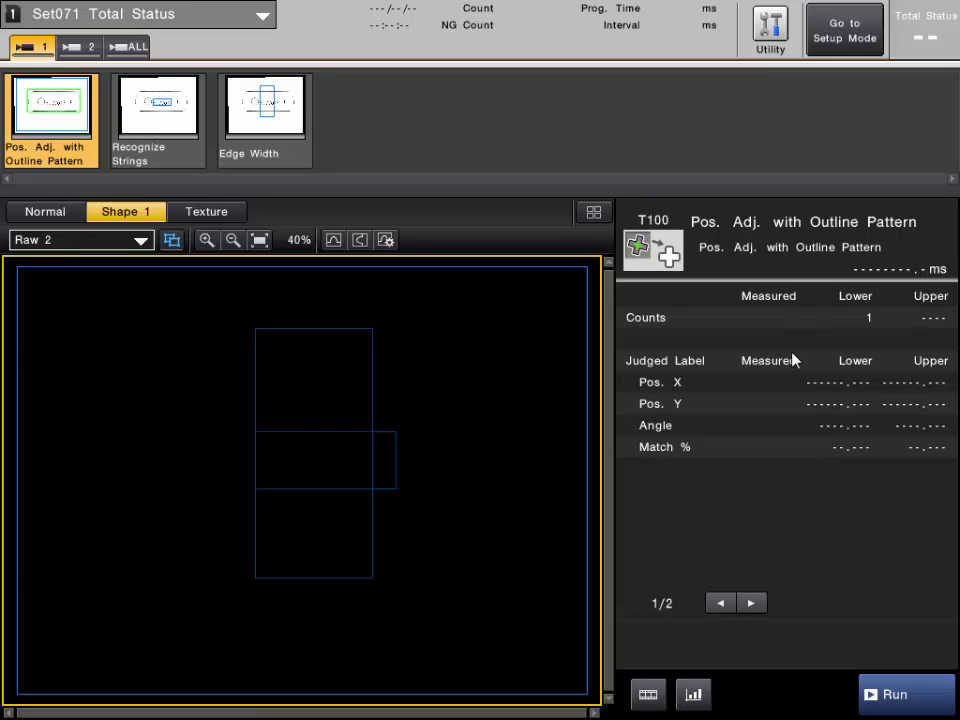
# Step: In setup mode, change the OR Terminal Output Timing to Output on OK Status for the Hold Status mode
pyautogui.click(842, 40)
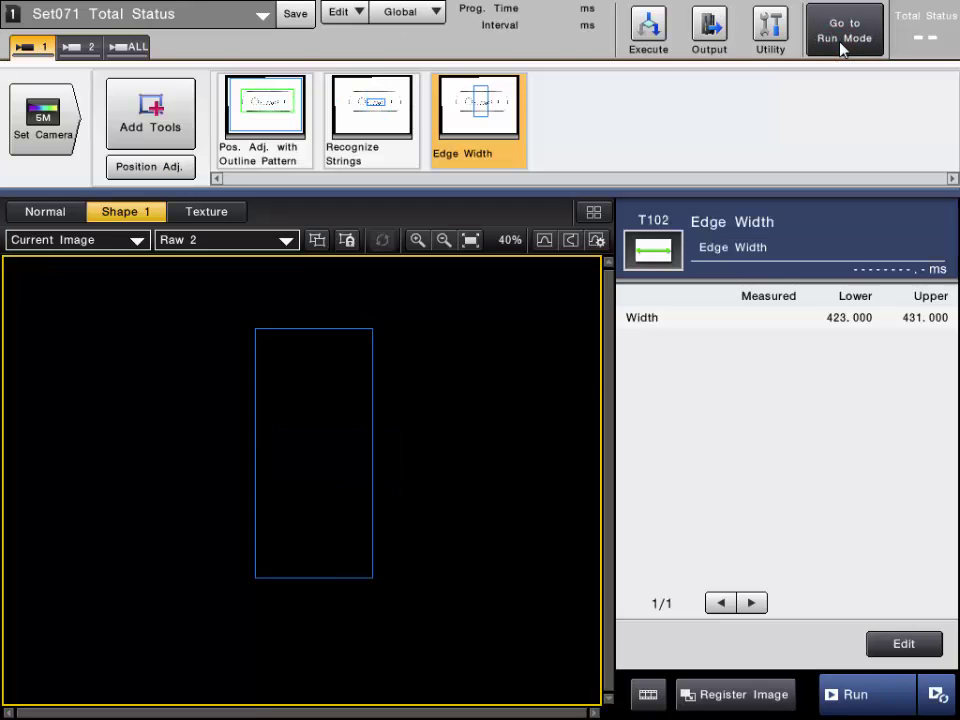
pyautogui.click(705, 30)
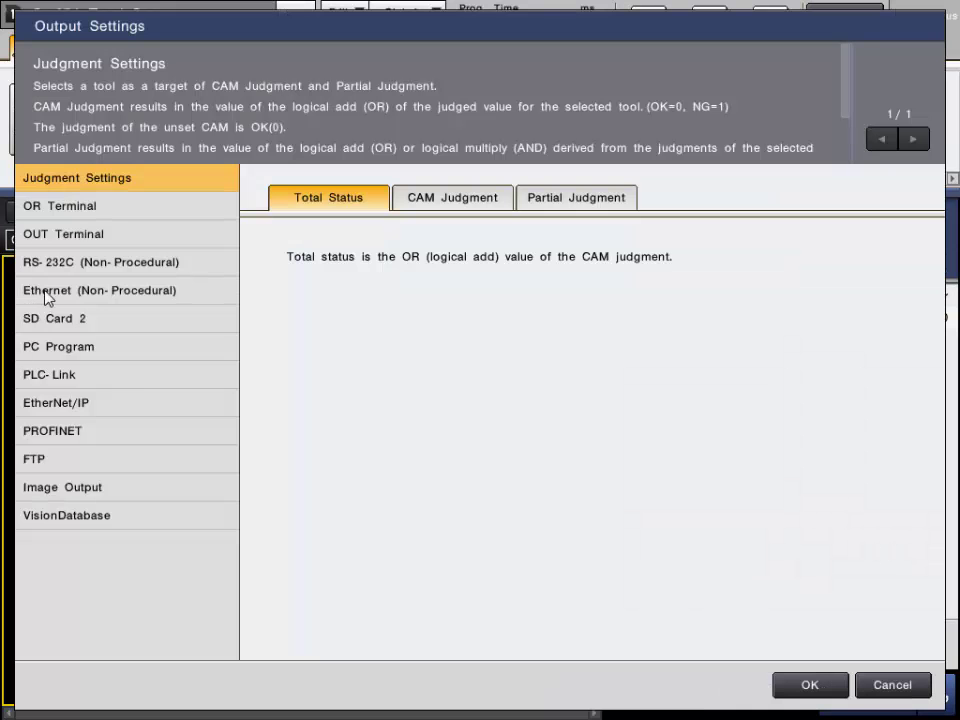
pyautogui.click(79, 238)
pyautogui.click(88, 207)
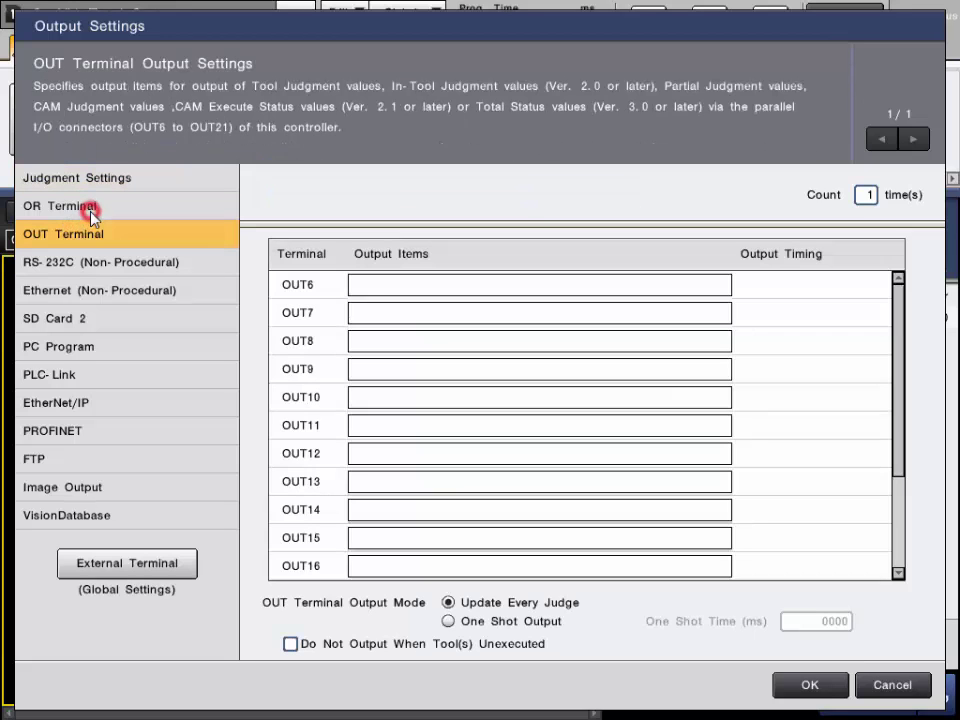
pyautogui.click(448, 287)
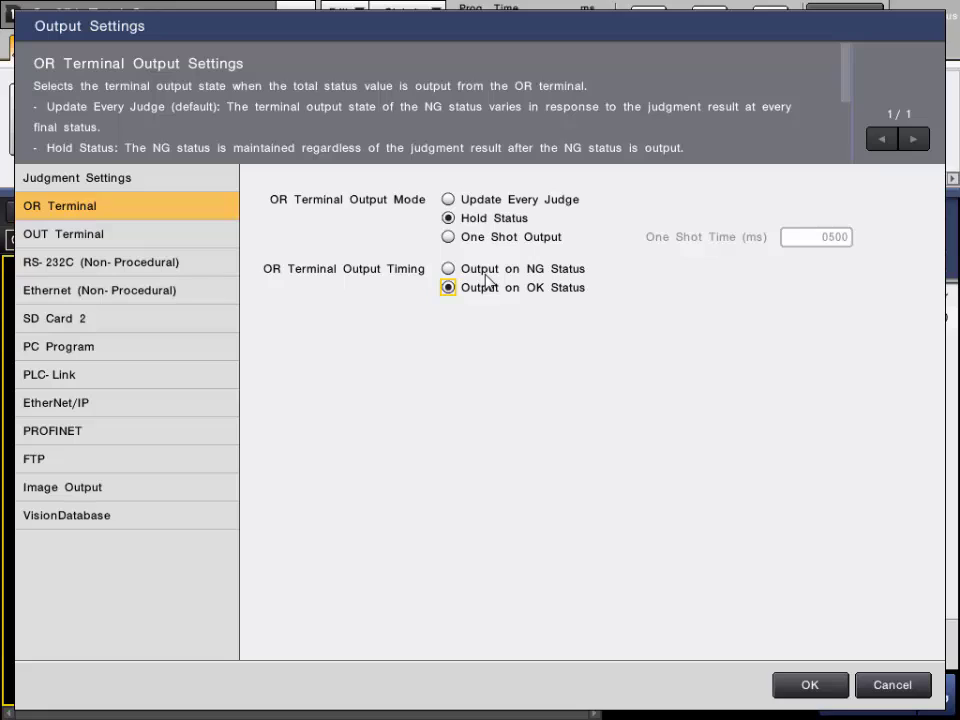
pyautogui.click(813, 686)
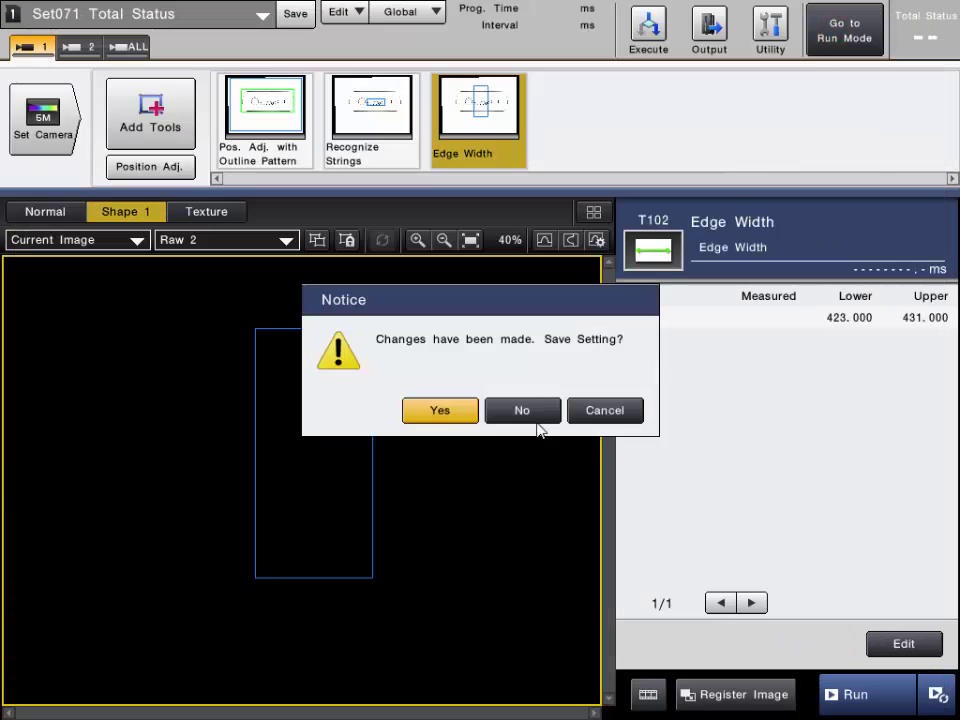
# Step: Save the settings for run mode and trigger inspections in the I/O Monitor to check the OR output held on OK status
pyautogui.click(437, 410)
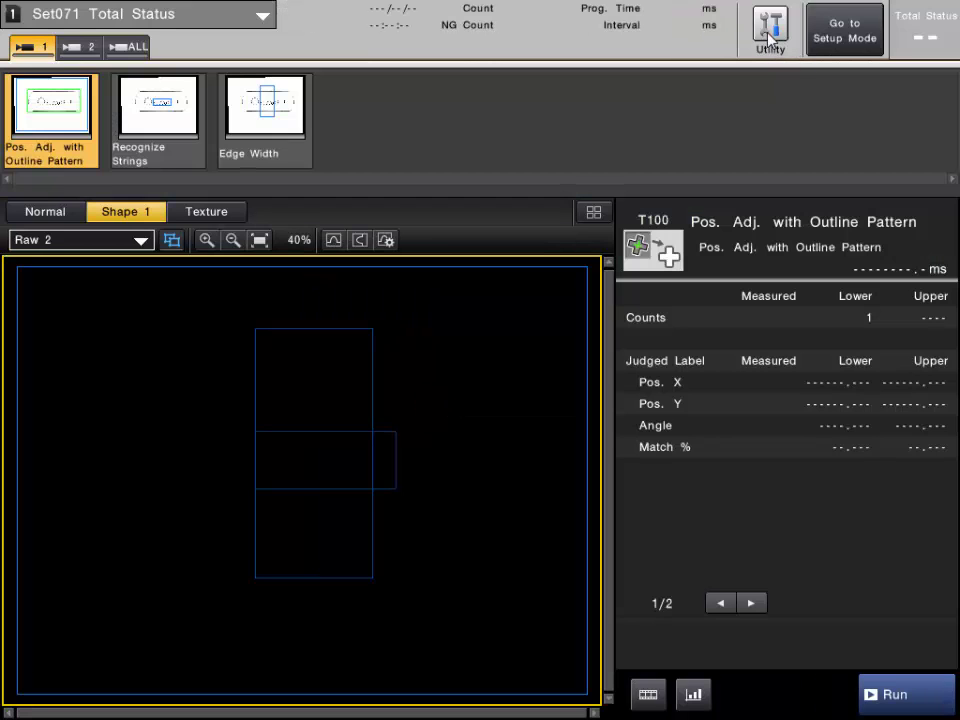
pyautogui.click(770, 28)
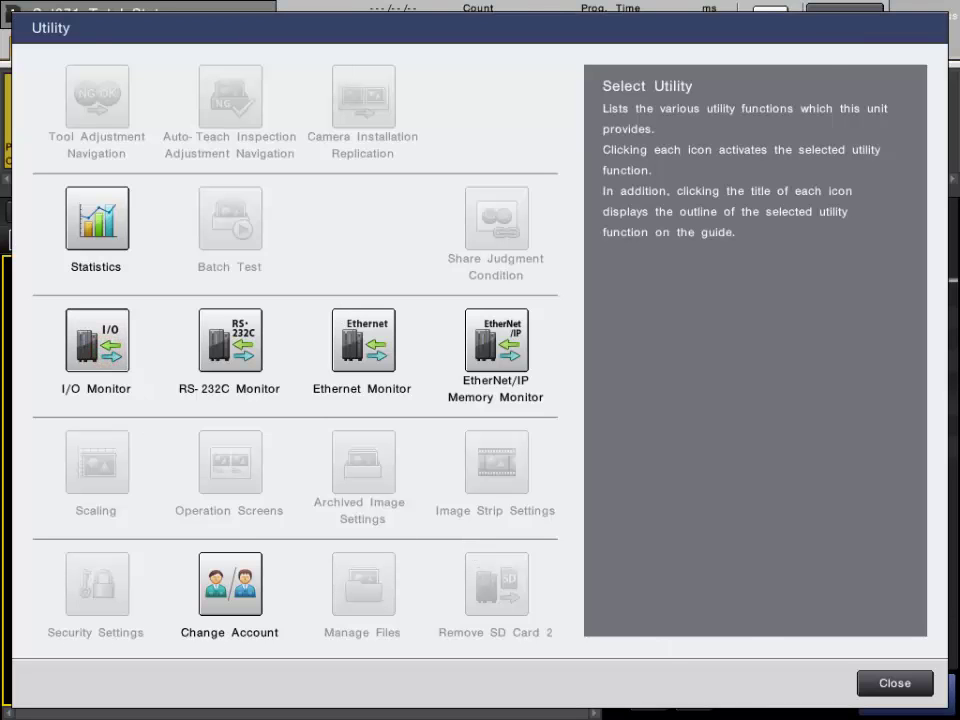
pyautogui.click(97, 340)
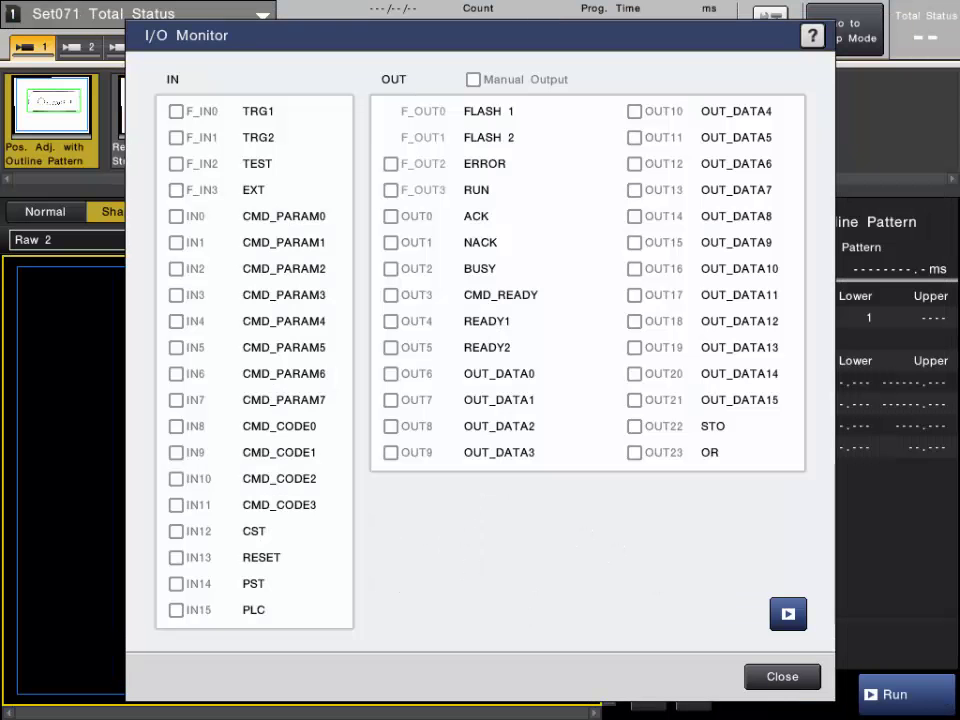
pyautogui.click(787, 614)
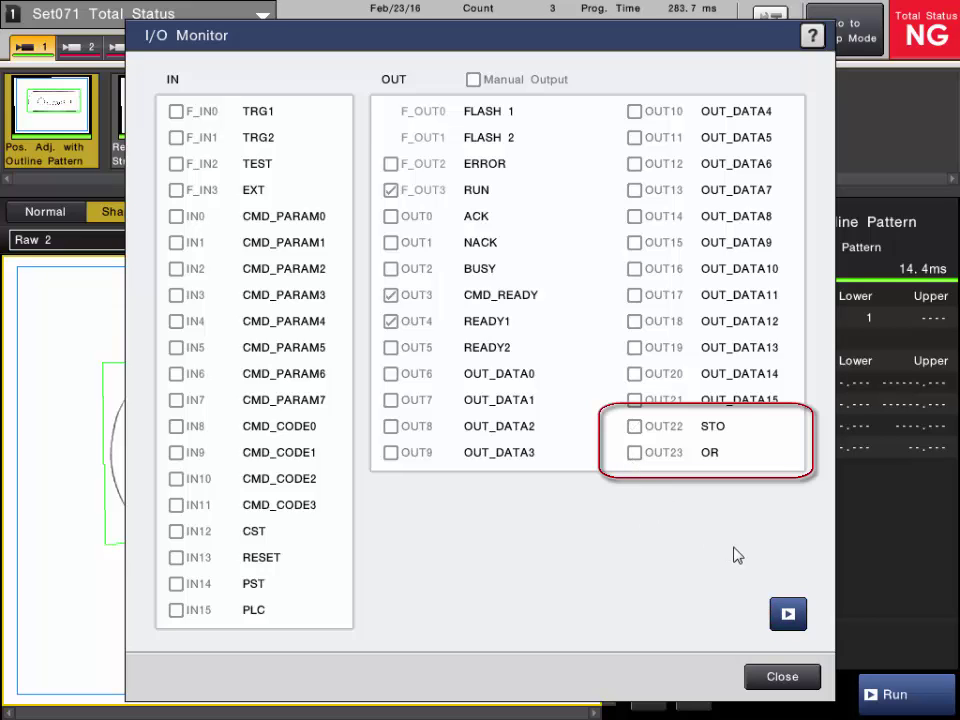
pyautogui.click(787, 614)
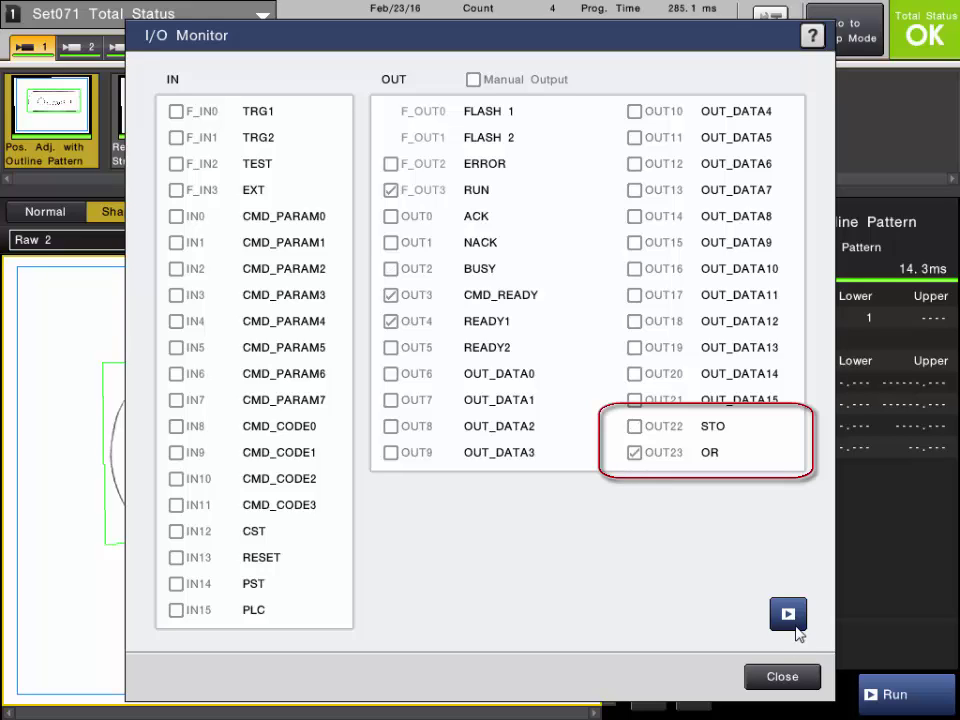
pyautogui.click(792, 617)
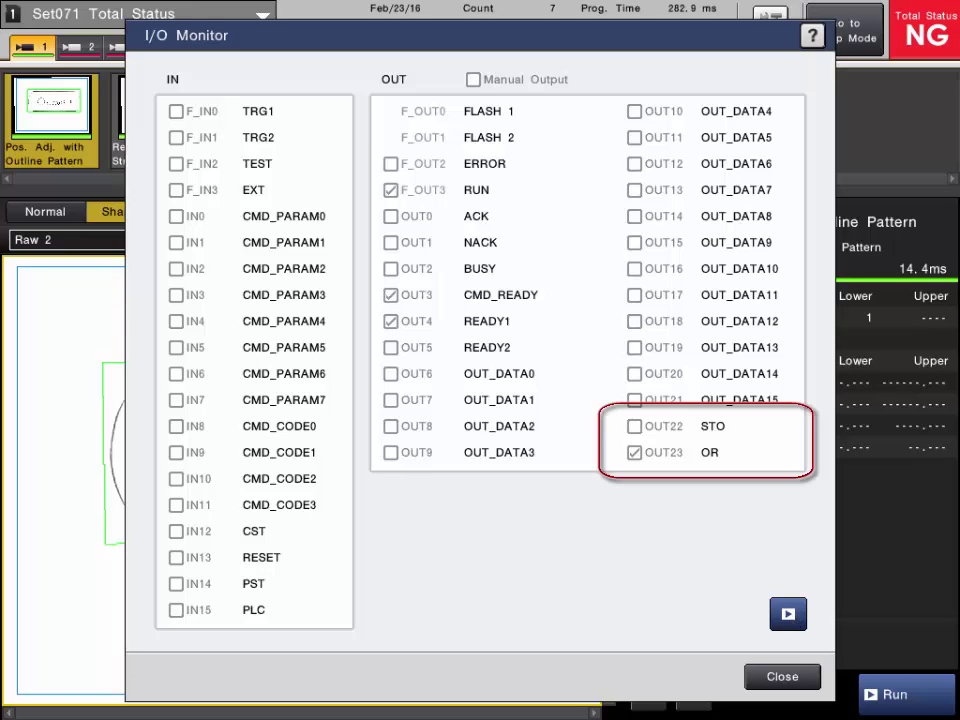
pyautogui.click(783, 677)
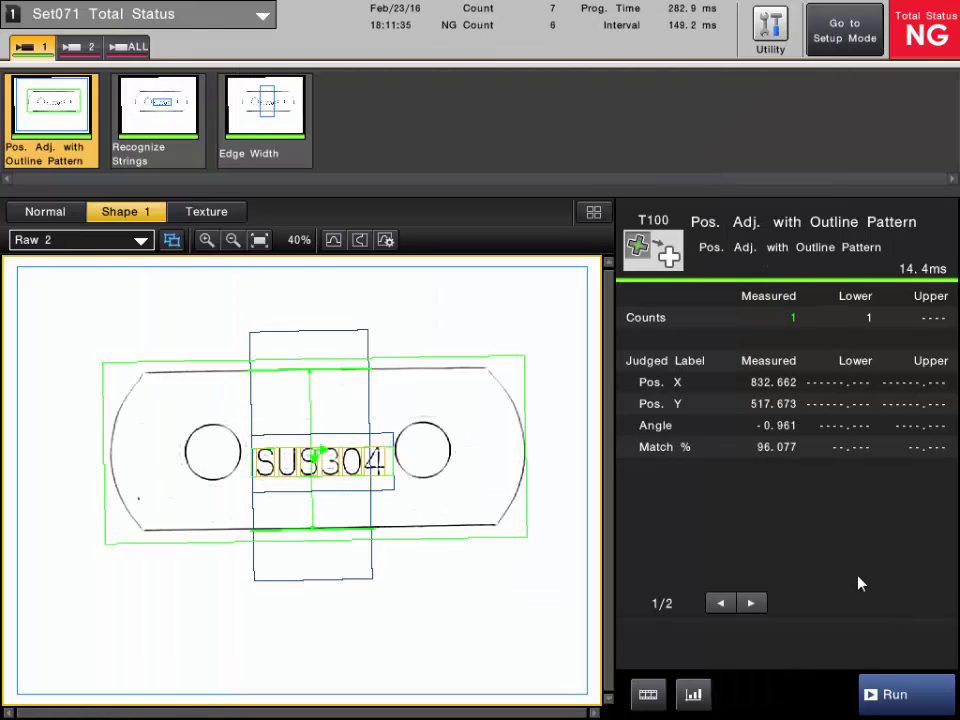
# Step: In setup mode, set the OR Terminal Output Mode to One Shot Output and its timing to Output on NG Status
pyautogui.click(842, 44)
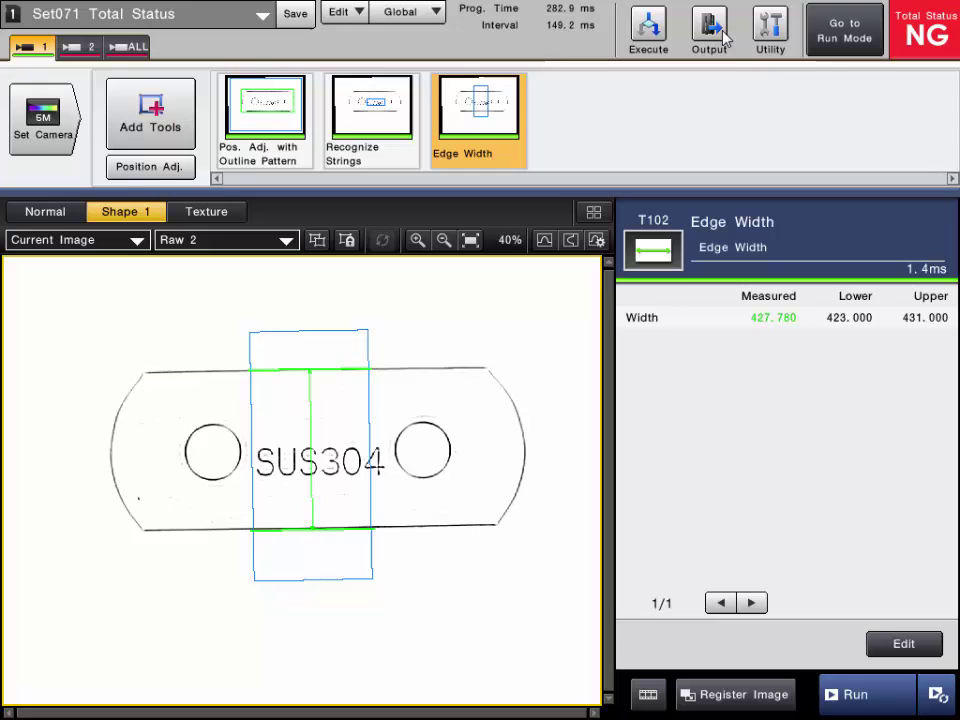
pyautogui.click(712, 28)
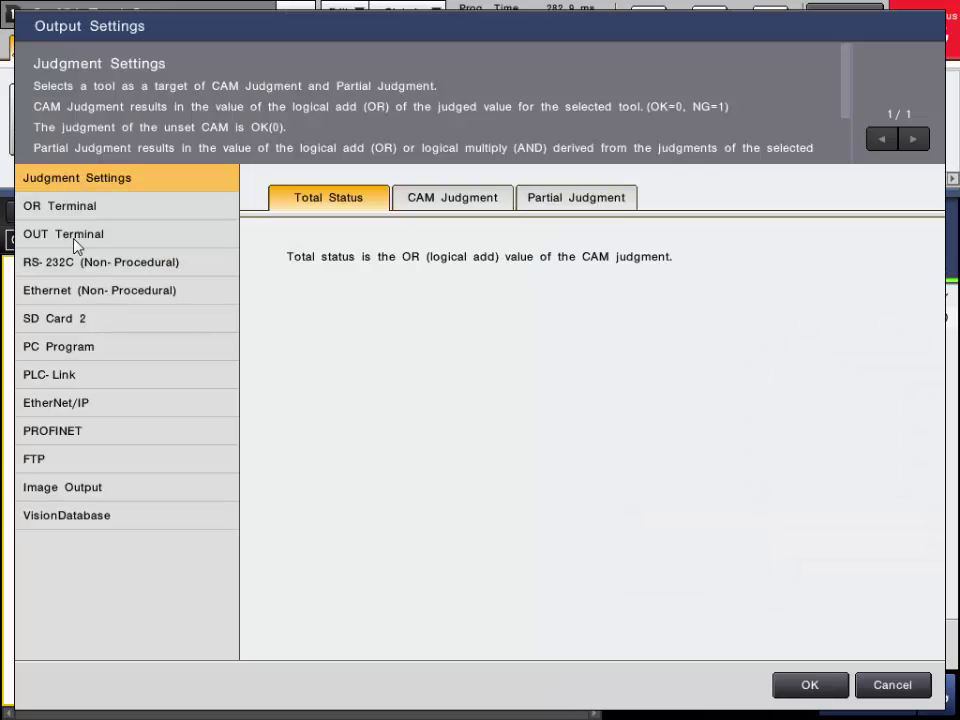
pyautogui.click(64, 208)
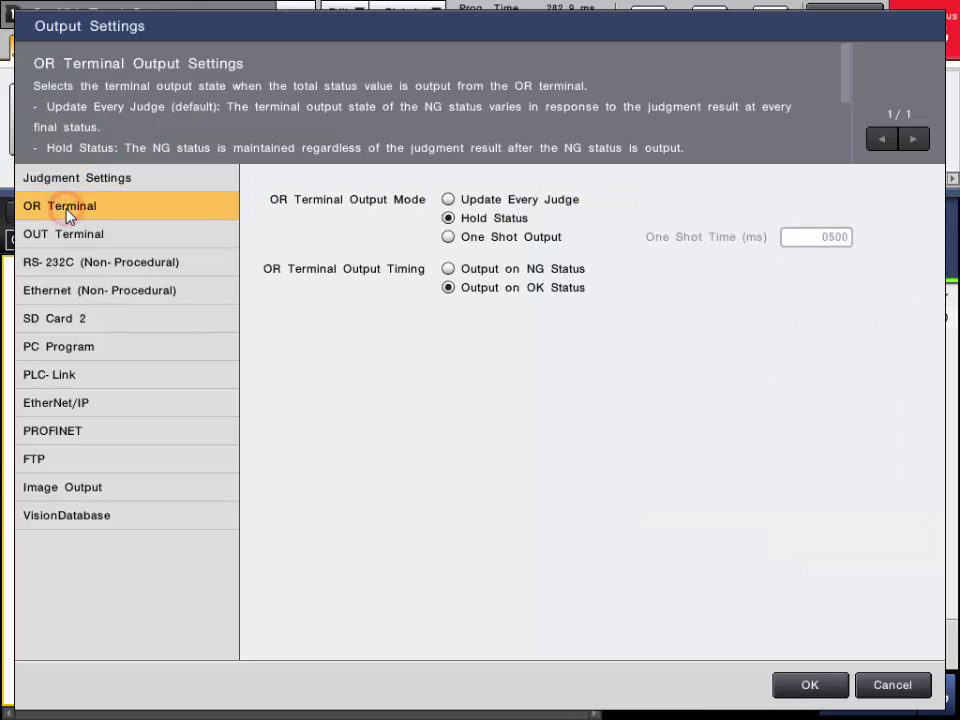
pyautogui.click(447, 237)
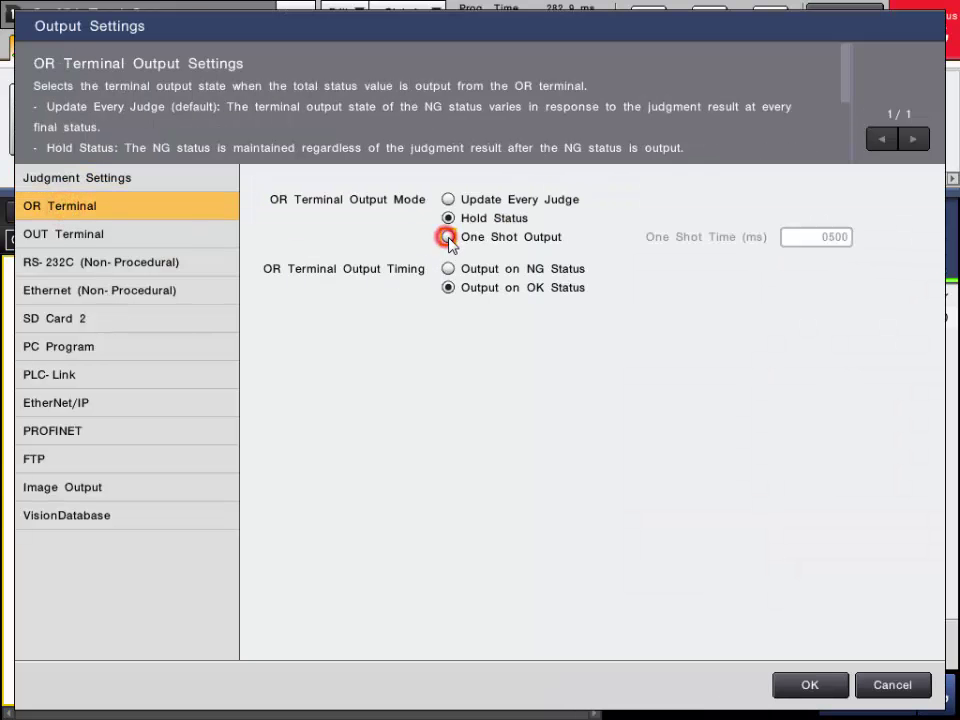
pyautogui.click(447, 268)
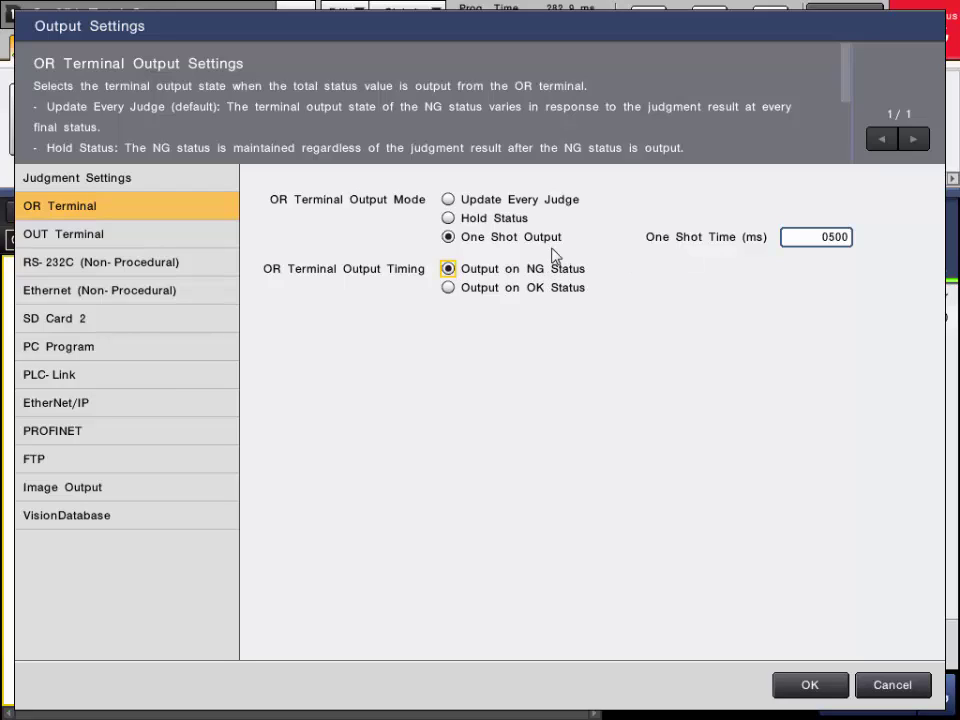
# Step: Set the One Shot Time to 1000 ms and apply the output settings
pyautogui.click(815, 237)
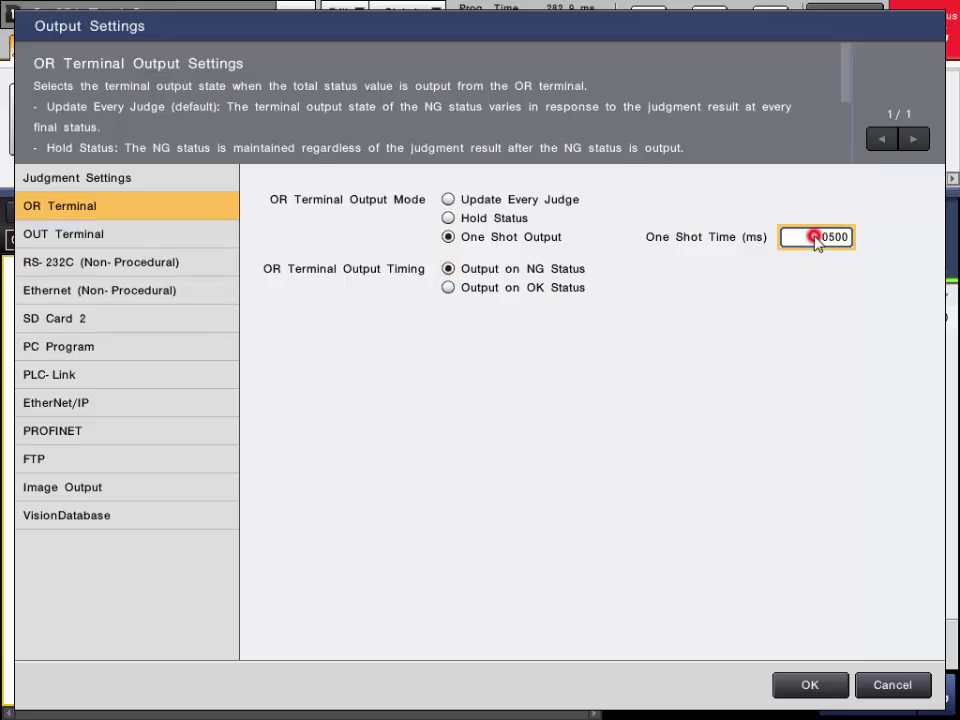
pyautogui.click(800, 298)
pyautogui.click(800, 274)
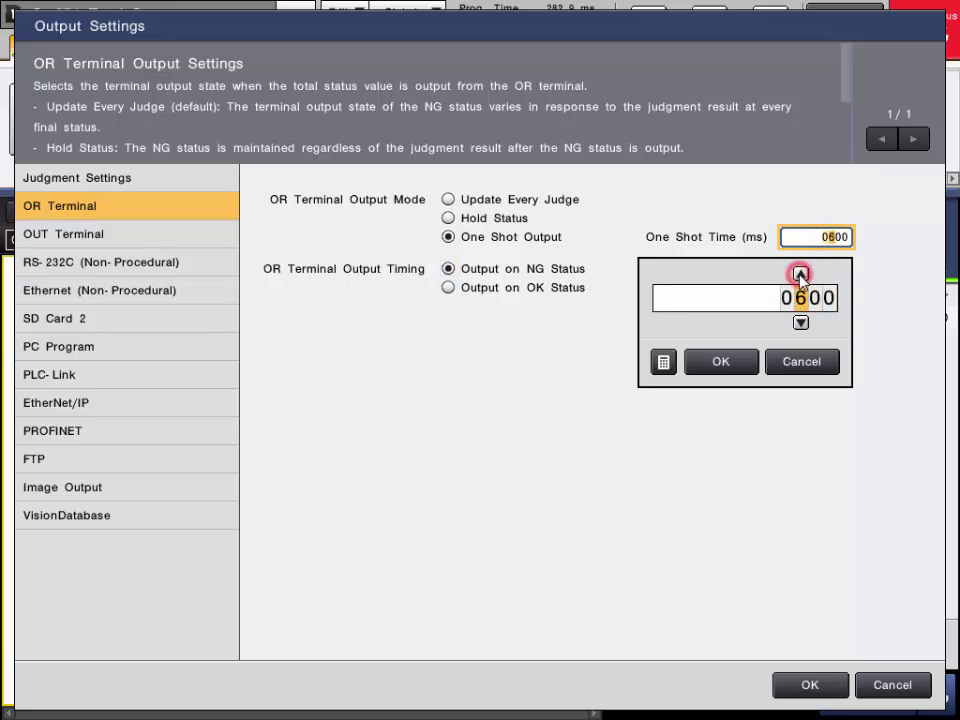
pyautogui.click(800, 274)
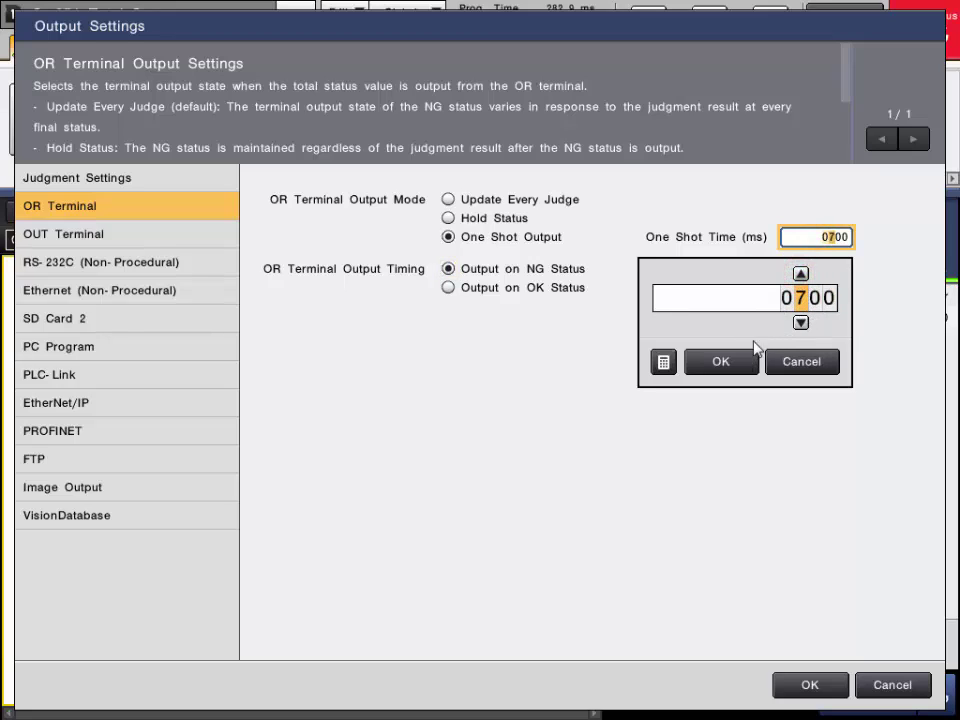
pyautogui.click(800, 274)
pyautogui.click(800, 274)
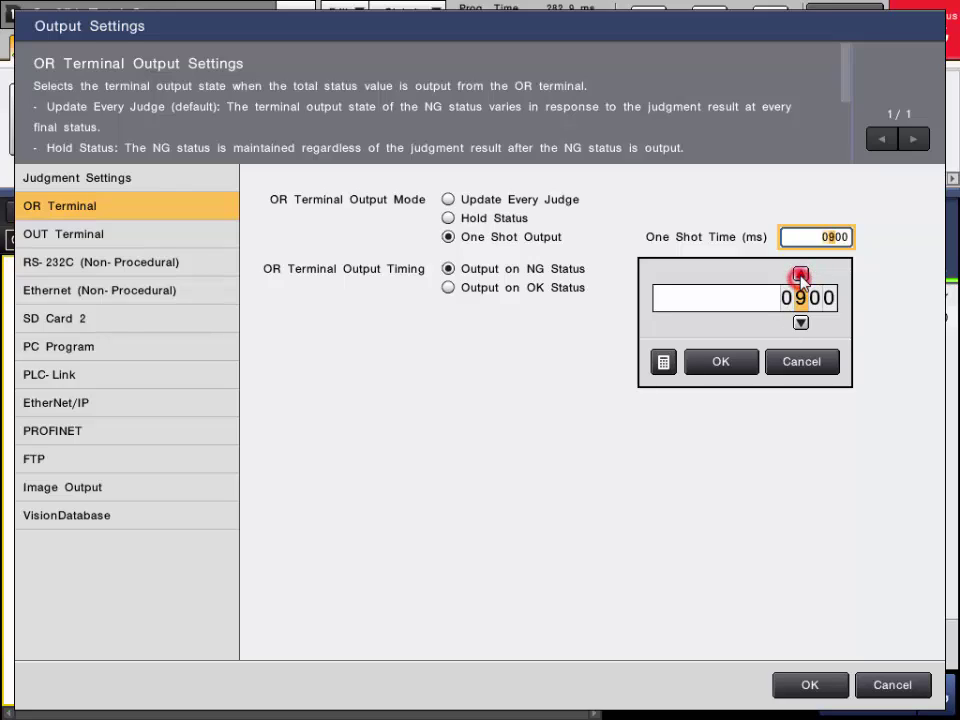
pyautogui.click(800, 274)
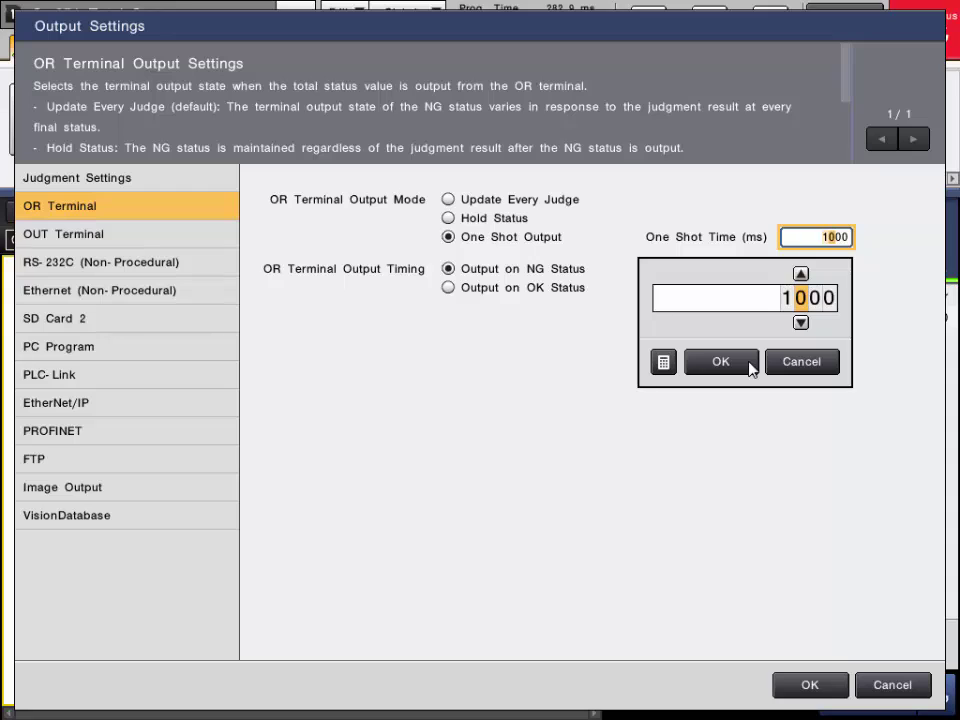
pyautogui.click(749, 364)
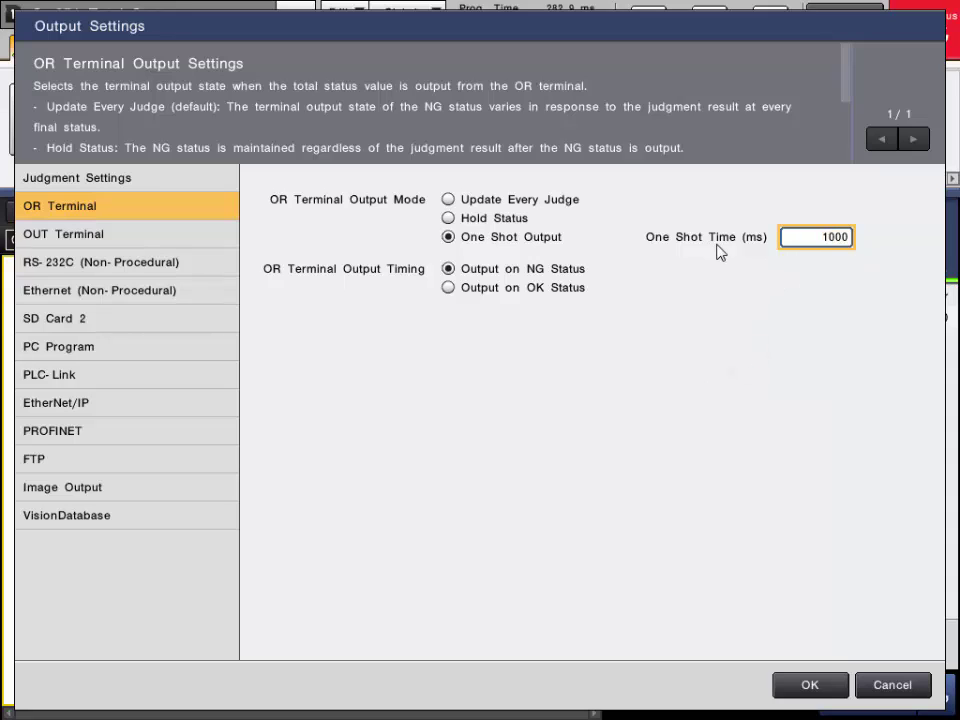
pyautogui.click(808, 685)
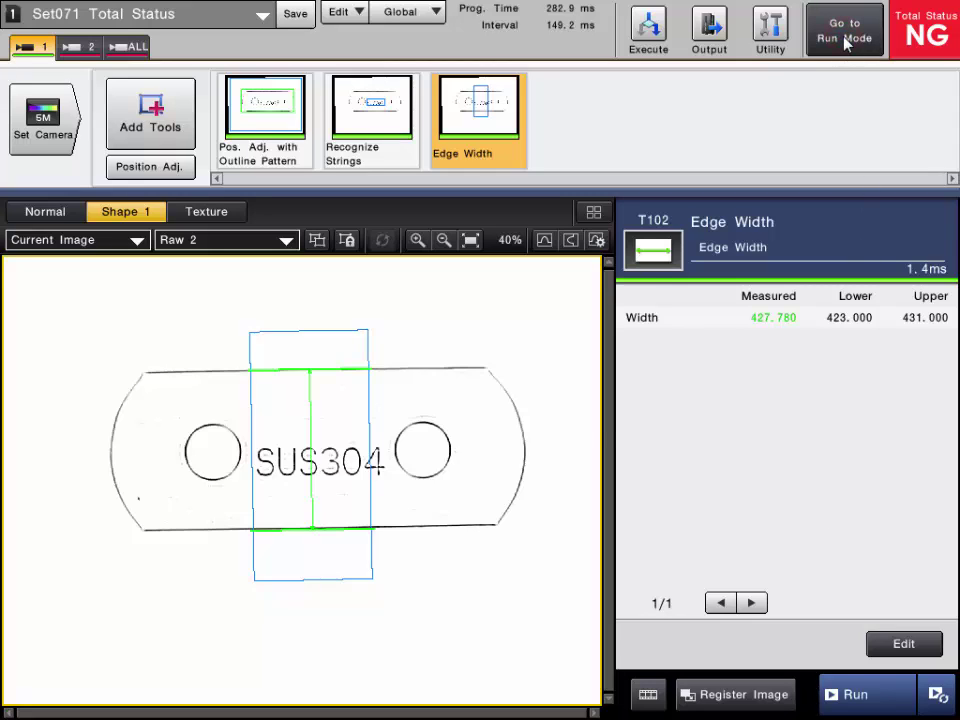
# Step: Switch to run mode, saving the settings, and open the I/O Monitor for the one-shot output on NG status
pyautogui.click(846, 36)
pyautogui.click(440, 411)
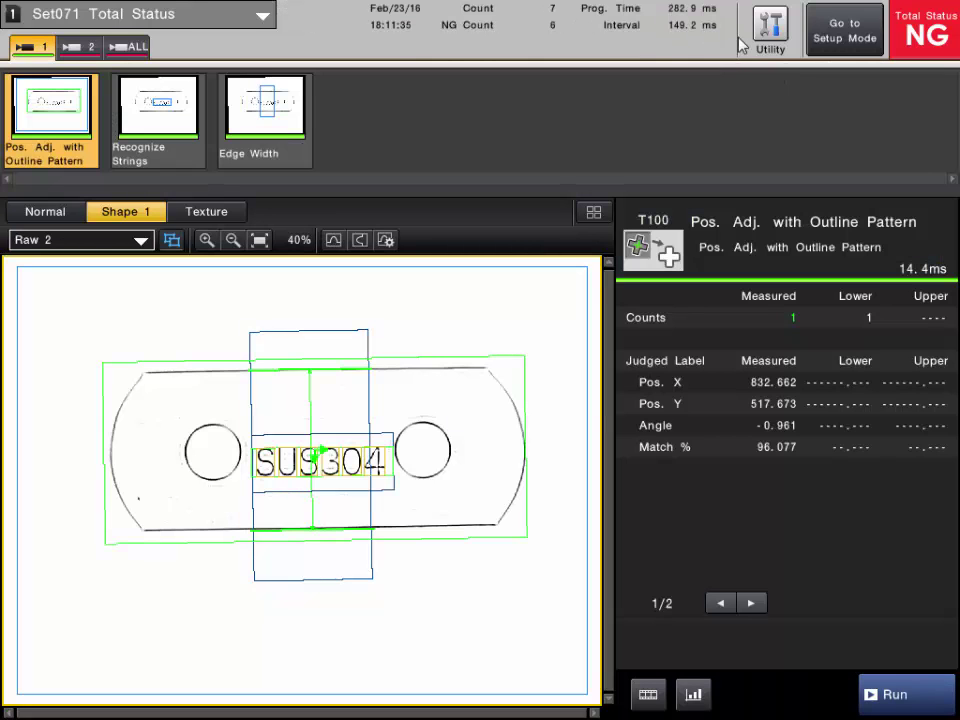
pyautogui.click(770, 28)
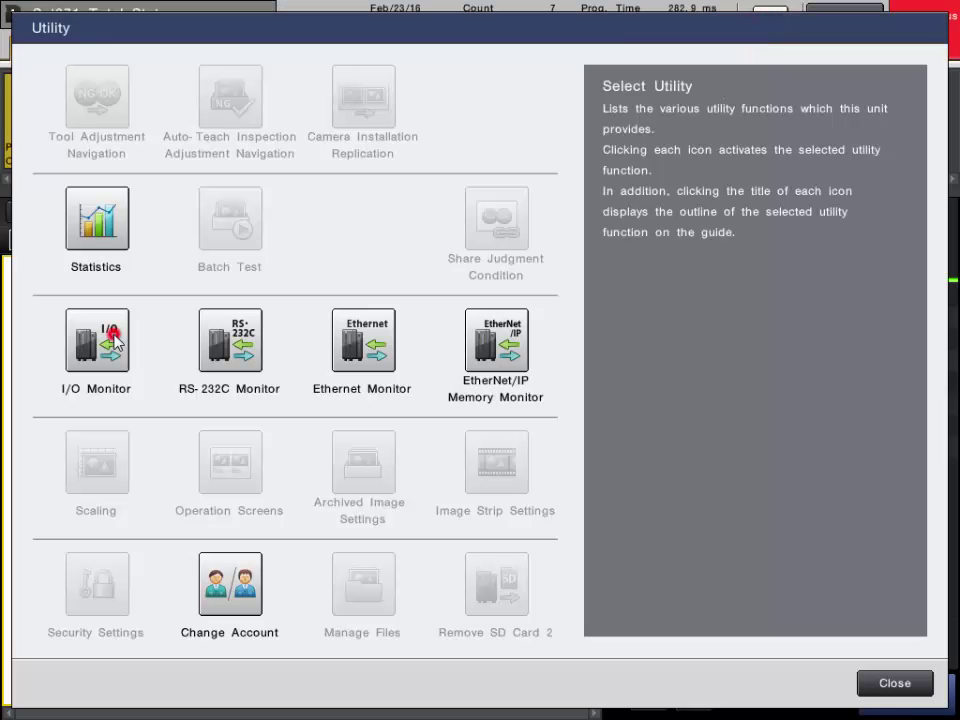
pyautogui.click(115, 340)
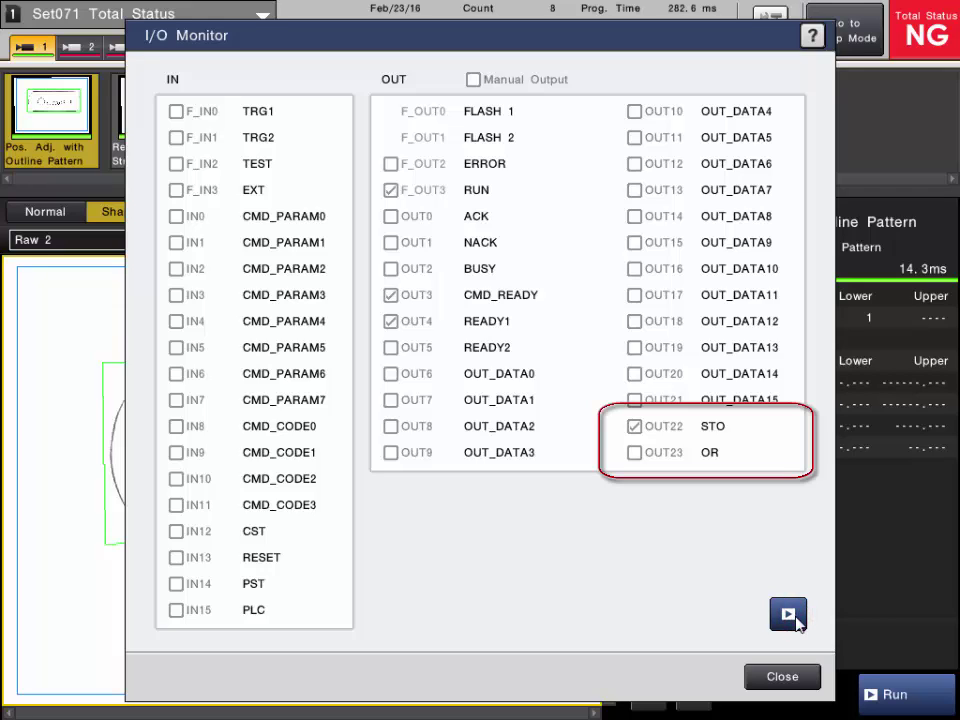
# Step: Trigger repeated inspections to check the STO and one-shot OR signals on NG status, and close the I/O Monitor
pyautogui.click(797, 620)
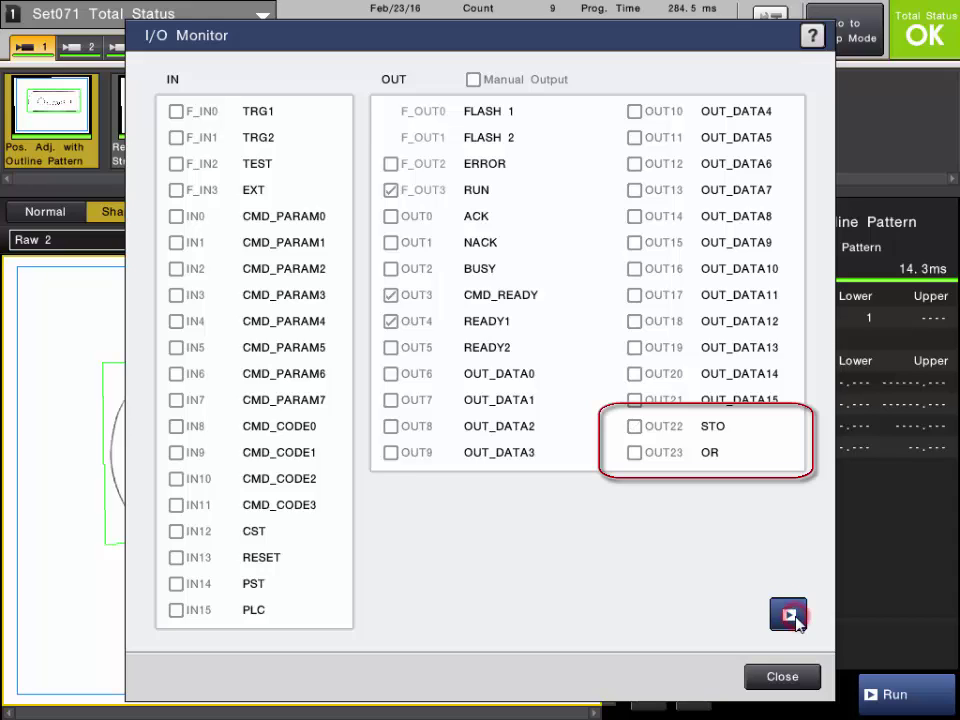
pyautogui.click(788, 614)
pyautogui.click(788, 614)
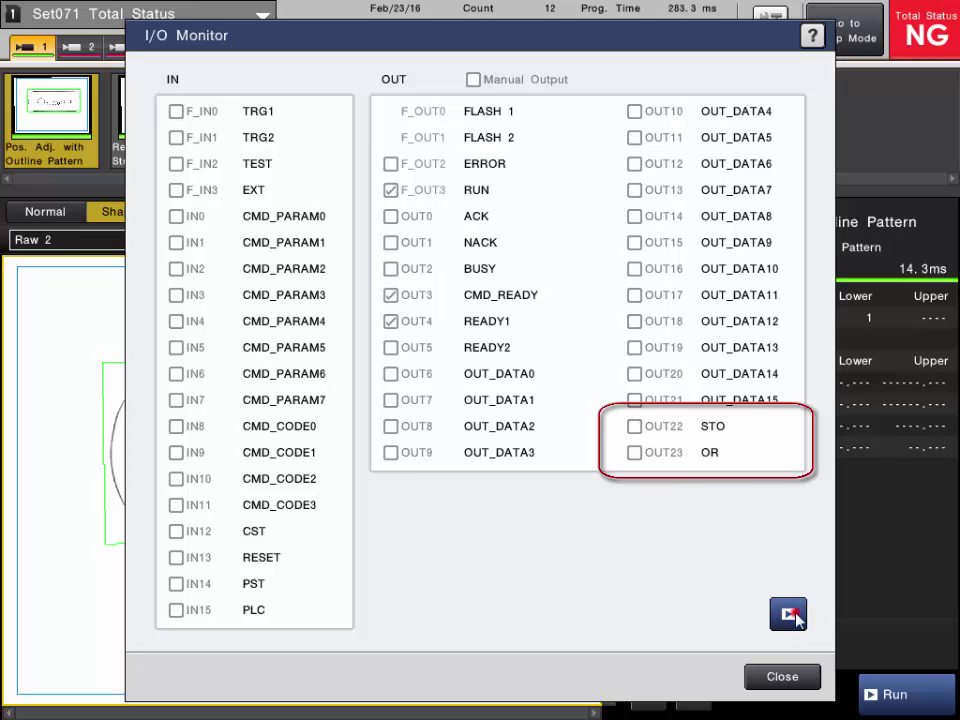
pyautogui.click(793, 615)
pyautogui.click(793, 615)
pyautogui.click(793, 615)
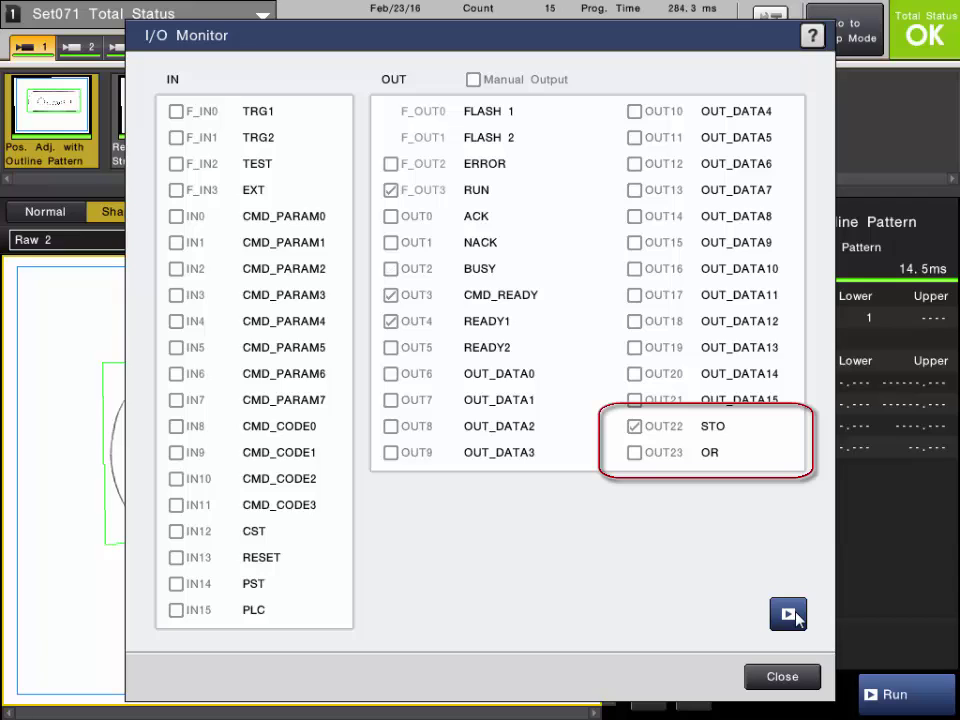
pyautogui.click(786, 678)
# Step: In setup mode, change the OR Terminal Output Timing to Output on OK Status for the One Shot Output mode
pyautogui.click(852, 27)
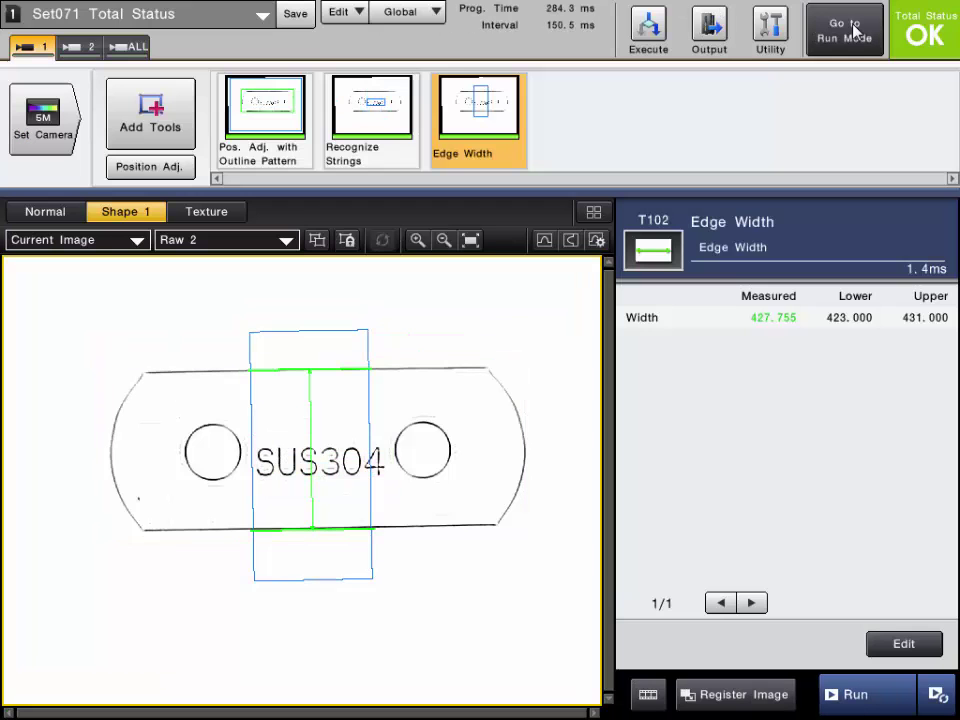
pyautogui.click(709, 26)
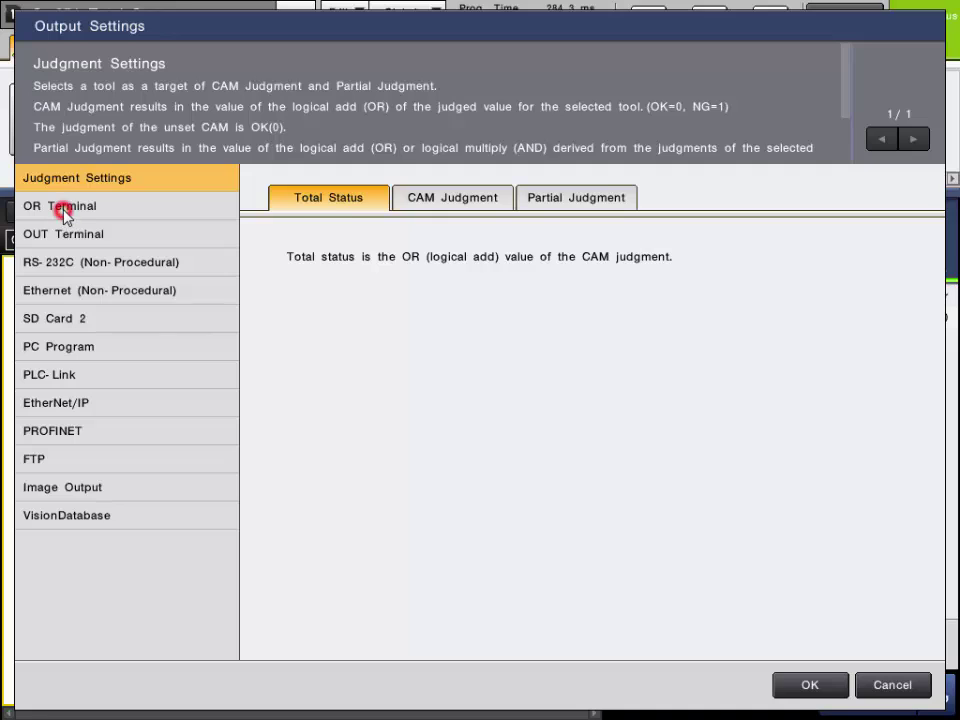
pyautogui.click(64, 211)
pyautogui.click(448, 288)
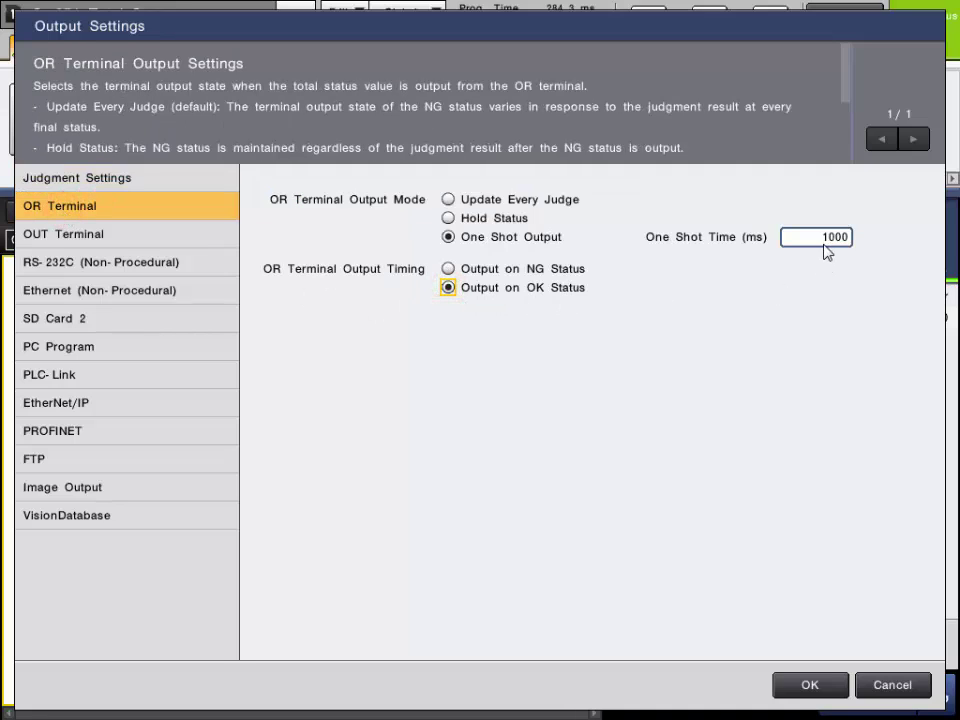
pyautogui.click(814, 686)
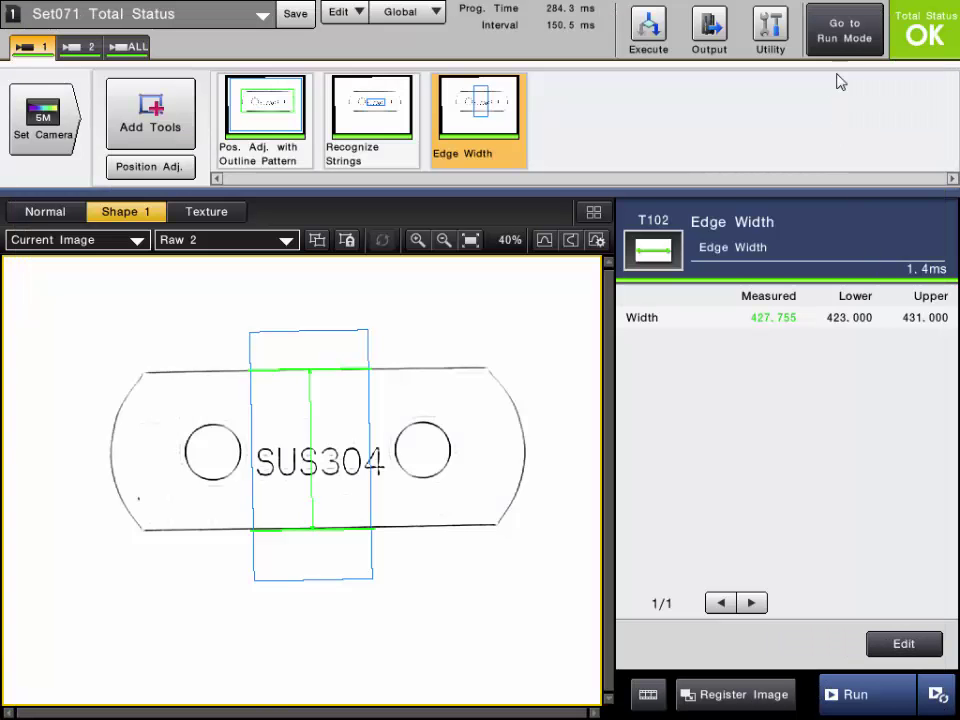
# Step: Save the settings for run mode and open the I/O Monitor for the one-shot output on OK status
pyautogui.click(842, 38)
pyautogui.click(450, 411)
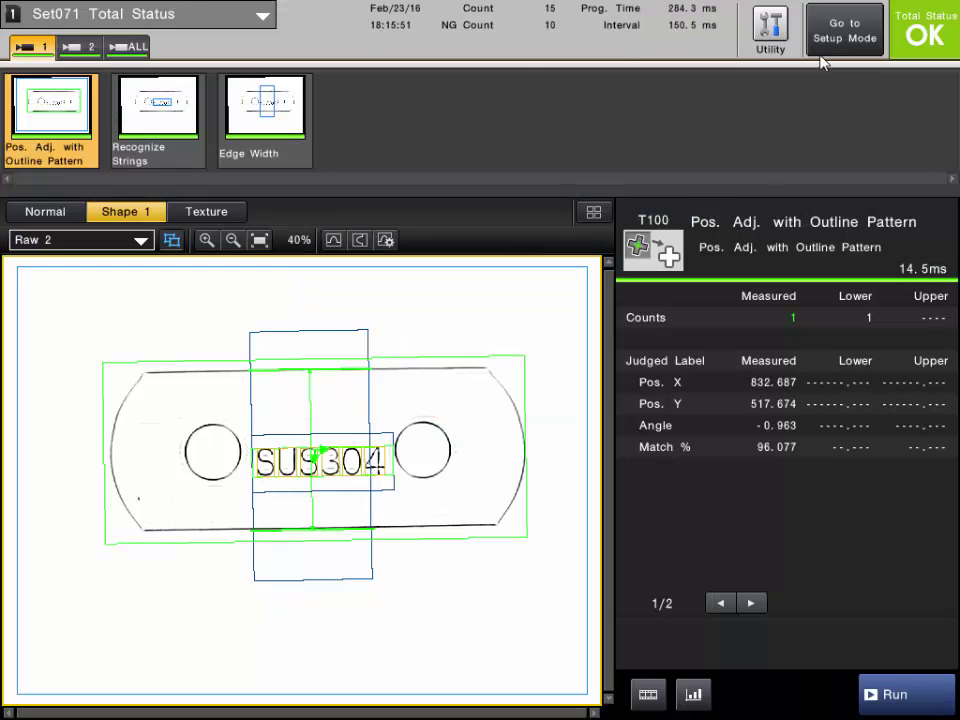
pyautogui.click(770, 25)
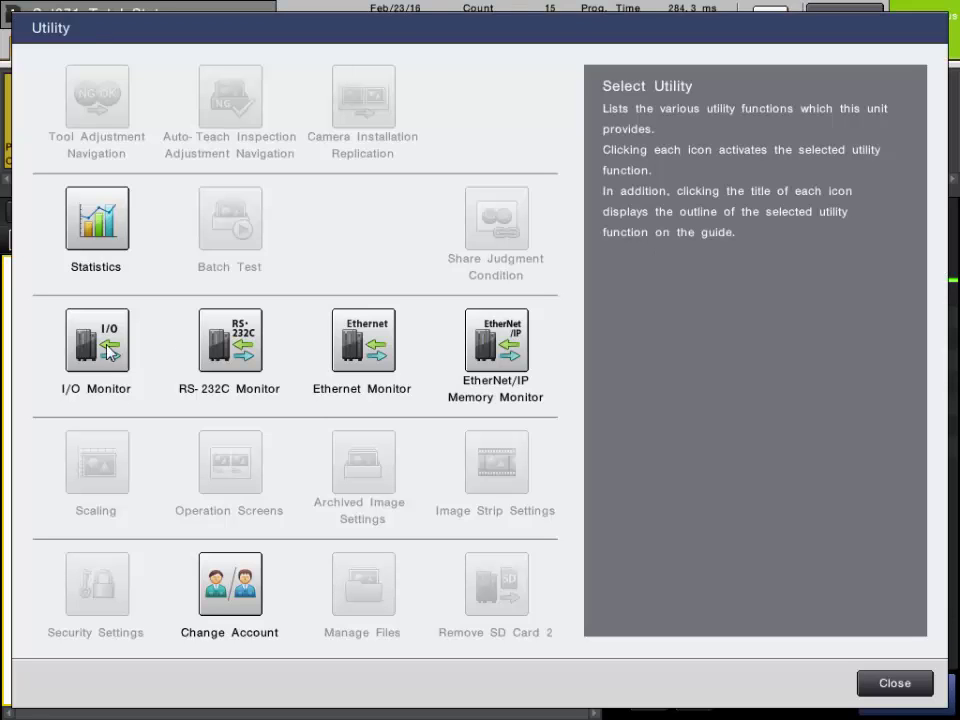
pyautogui.click(108, 355)
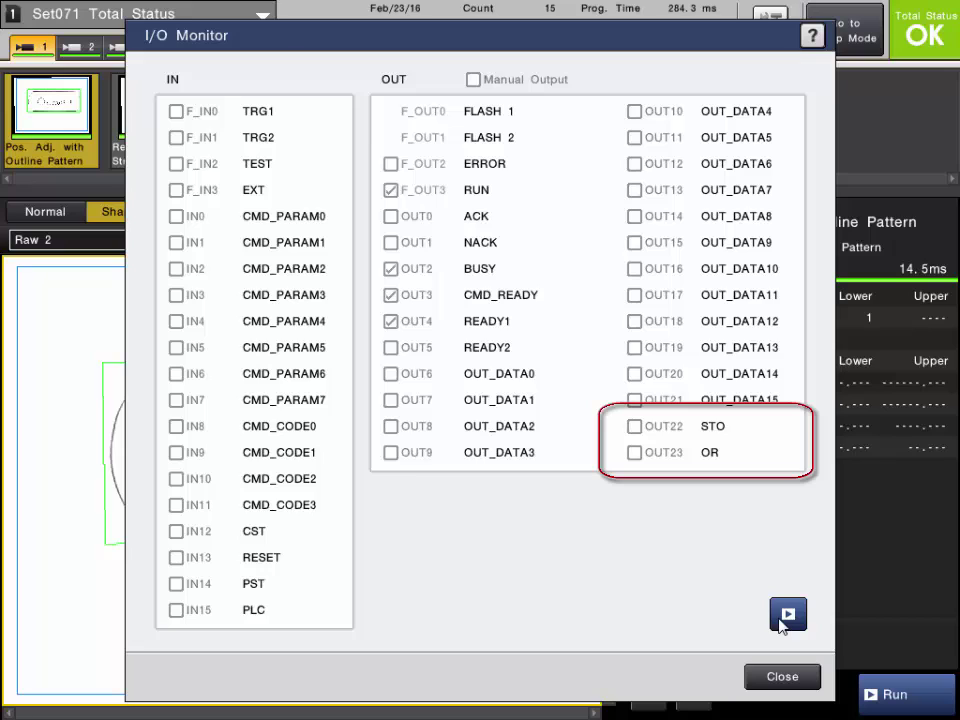
# Step: Trigger repeated inspections to check the STO and one-shot OR signals on OK status, and close the I/O Monitor
pyautogui.click(789, 614)
pyautogui.click(789, 614)
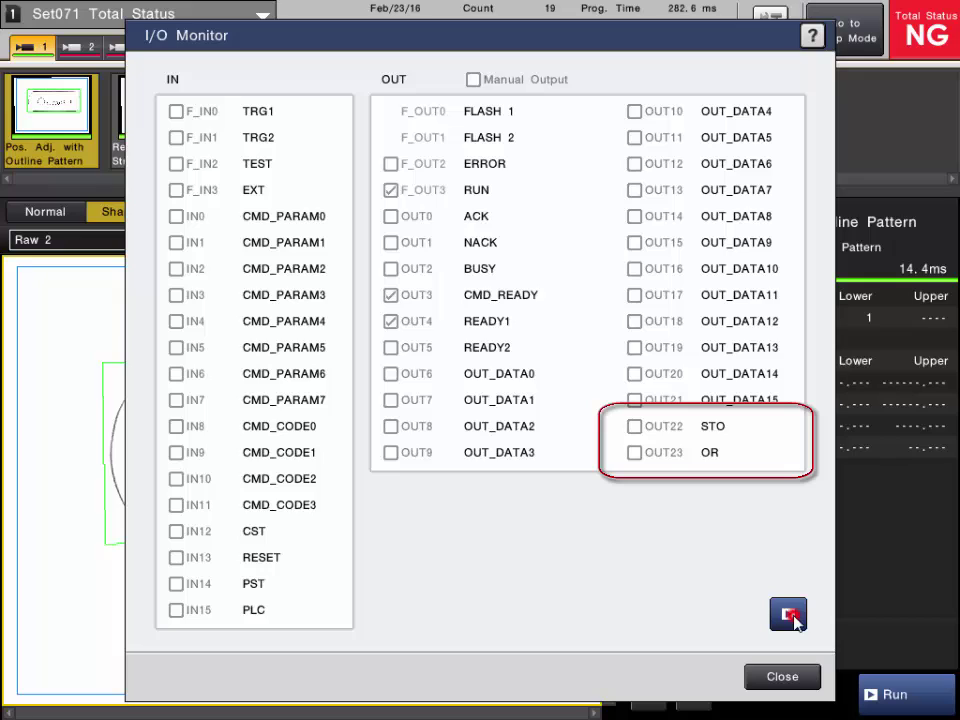
pyautogui.click(790, 615)
pyautogui.click(810, 622)
pyautogui.click(788, 617)
pyautogui.click(790, 617)
pyautogui.click(788, 617)
pyautogui.click(772, 679)
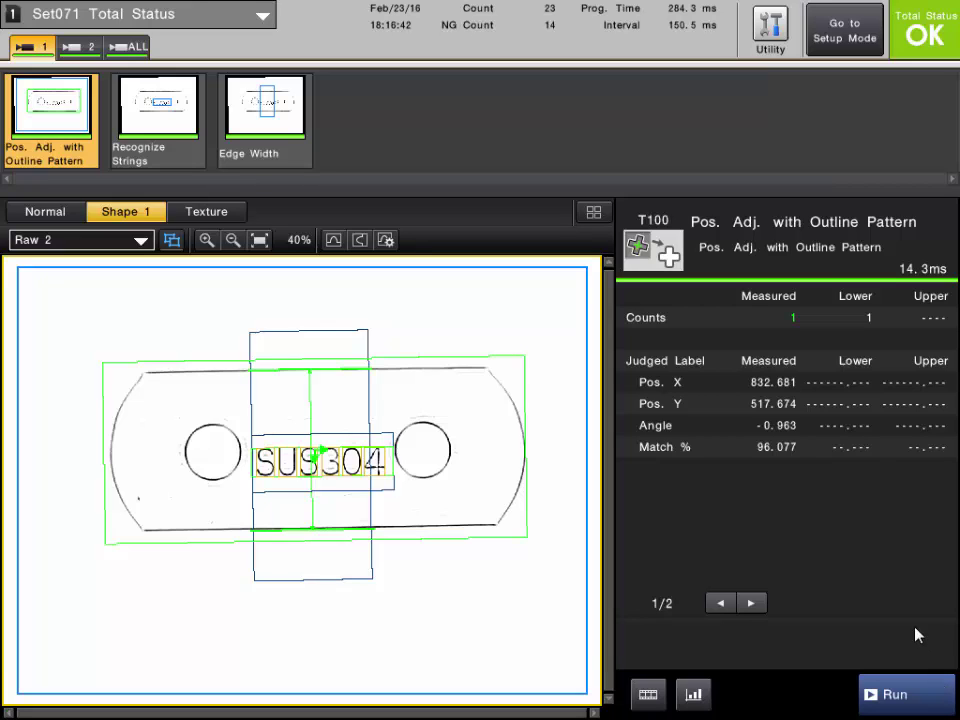
# Step: In setup mode, set the OR Terminal Output Mode to Update Every Judge with Output on NG Status timing
pyautogui.click(838, 35)
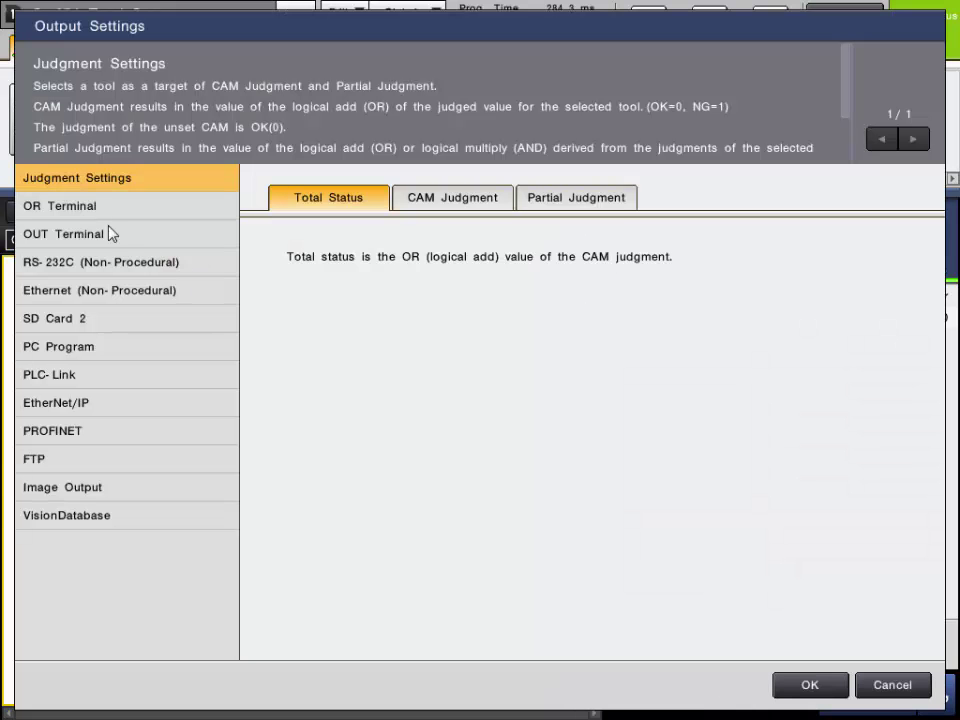
pyautogui.click(81, 208)
pyautogui.click(448, 199)
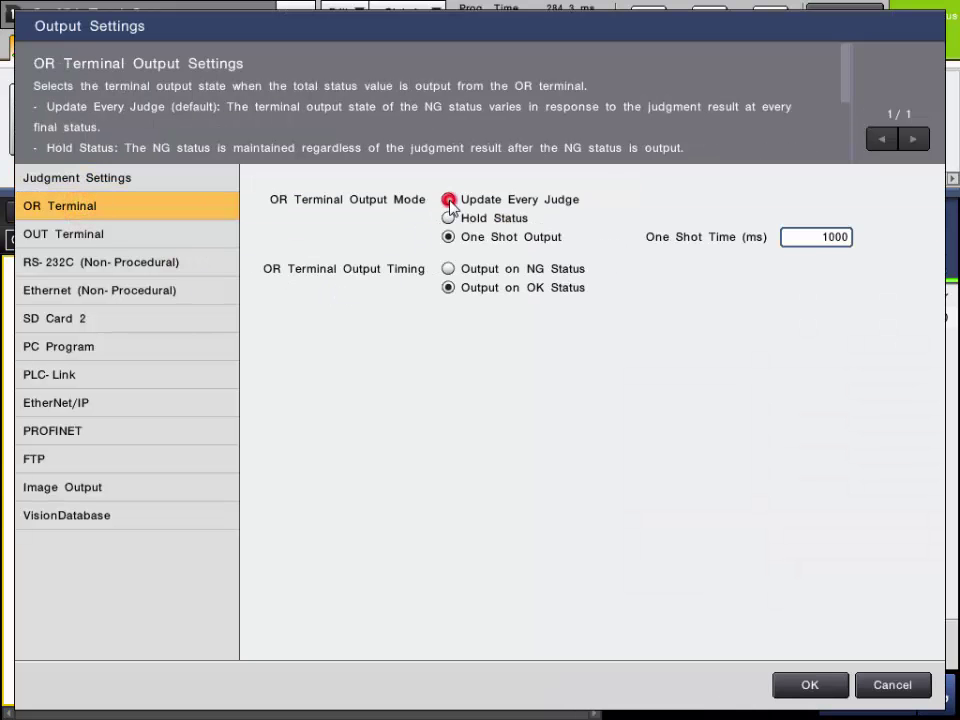
pyautogui.click(447, 268)
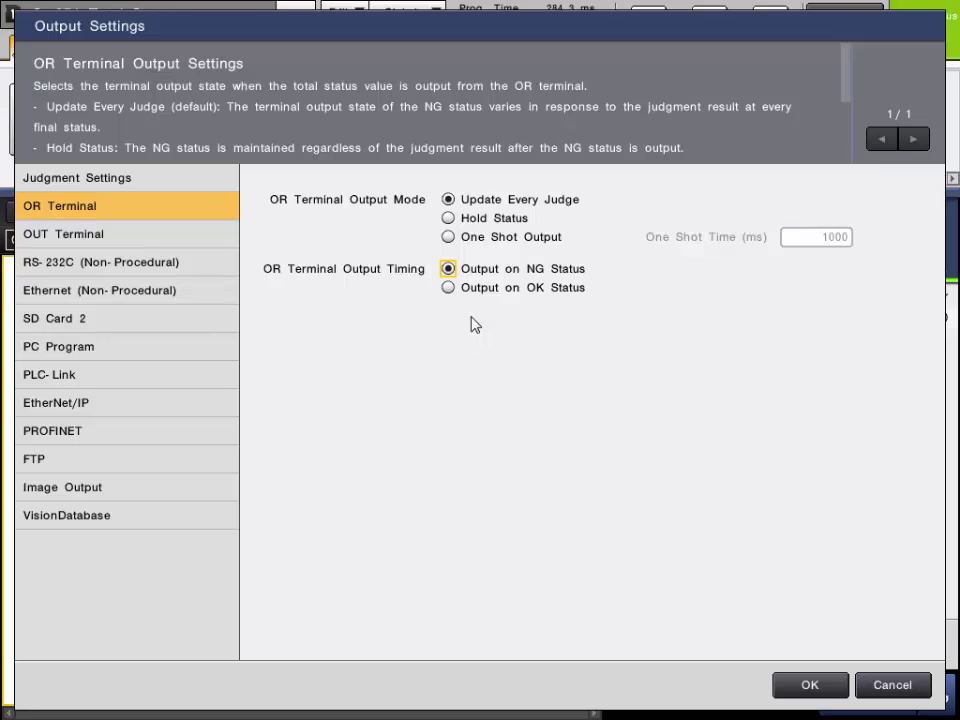
pyautogui.click(802, 684)
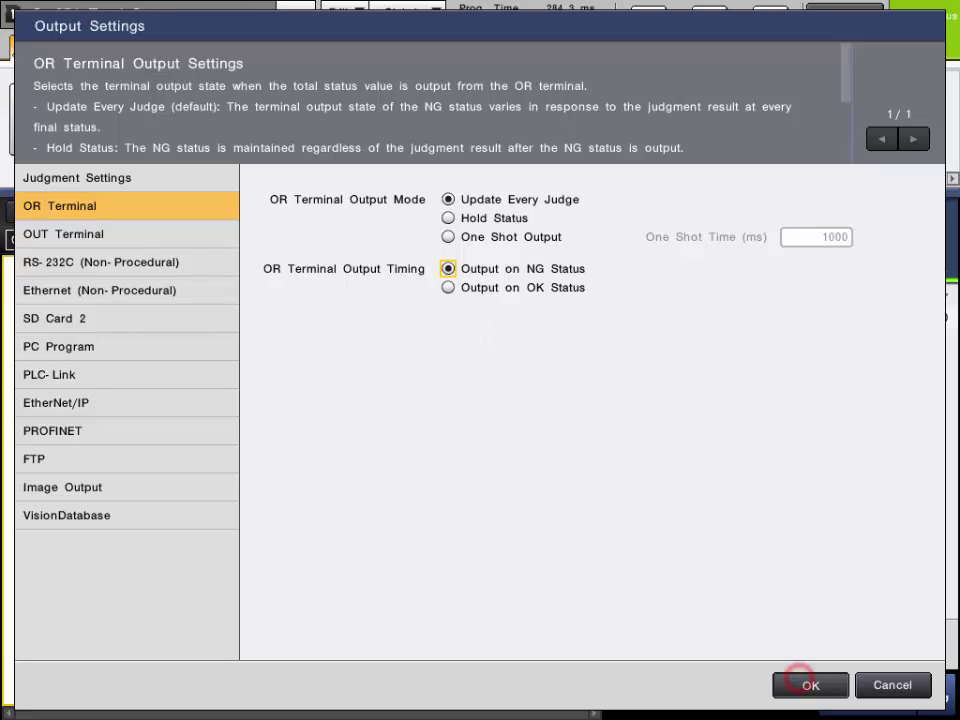